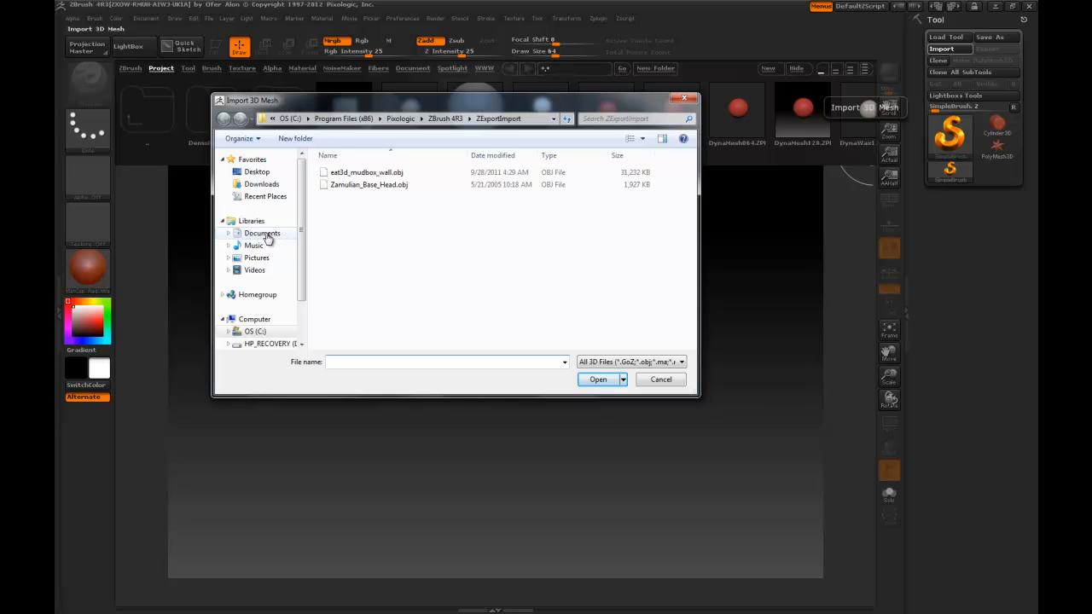
Step: Import the Dice_High.obj mesh from the project's scenes folder
click(262, 233)
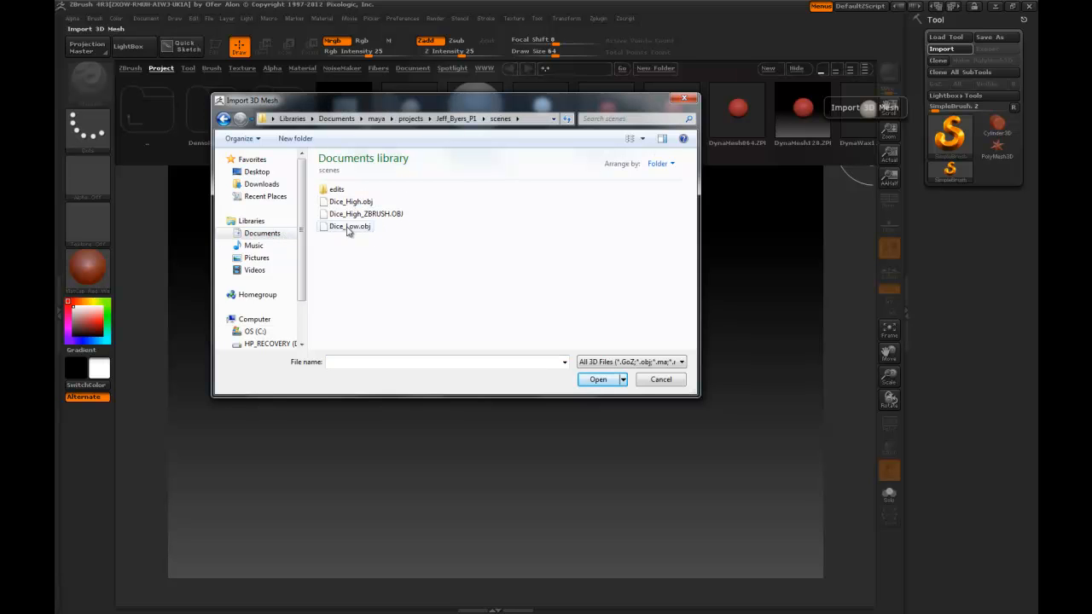
click(348, 205)
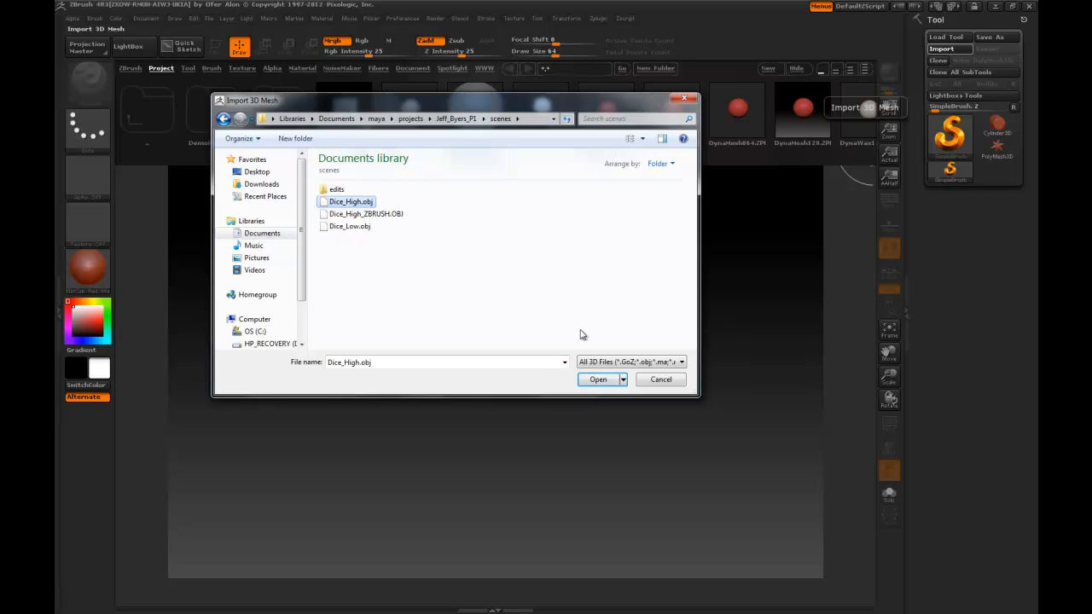
click(598, 380)
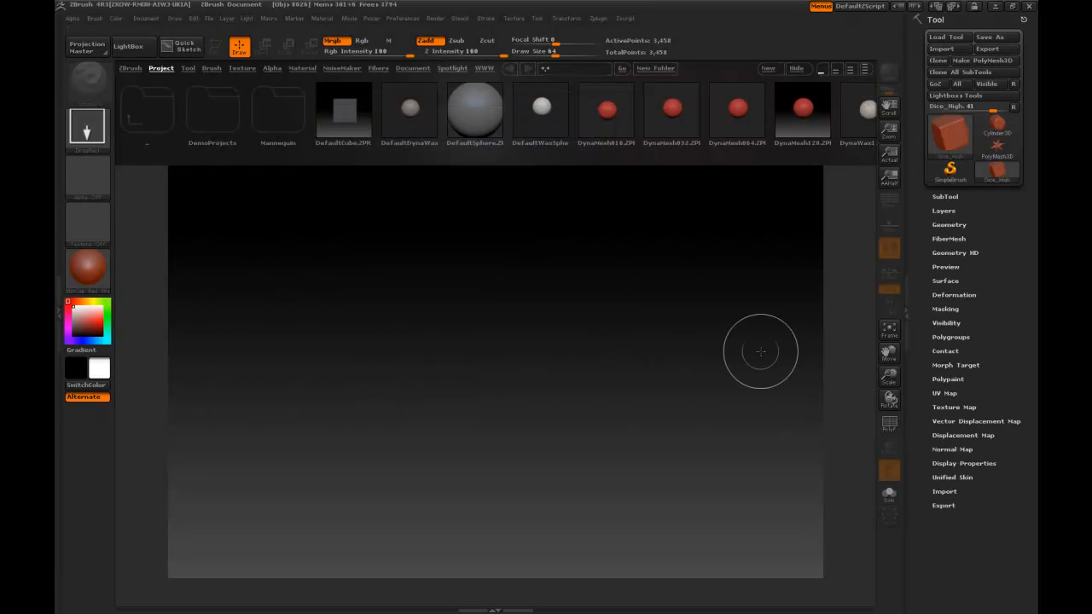
Step: Draw the imported dice mesh onto the canvas and put it into Edit mode
mouse_move(943, 142)
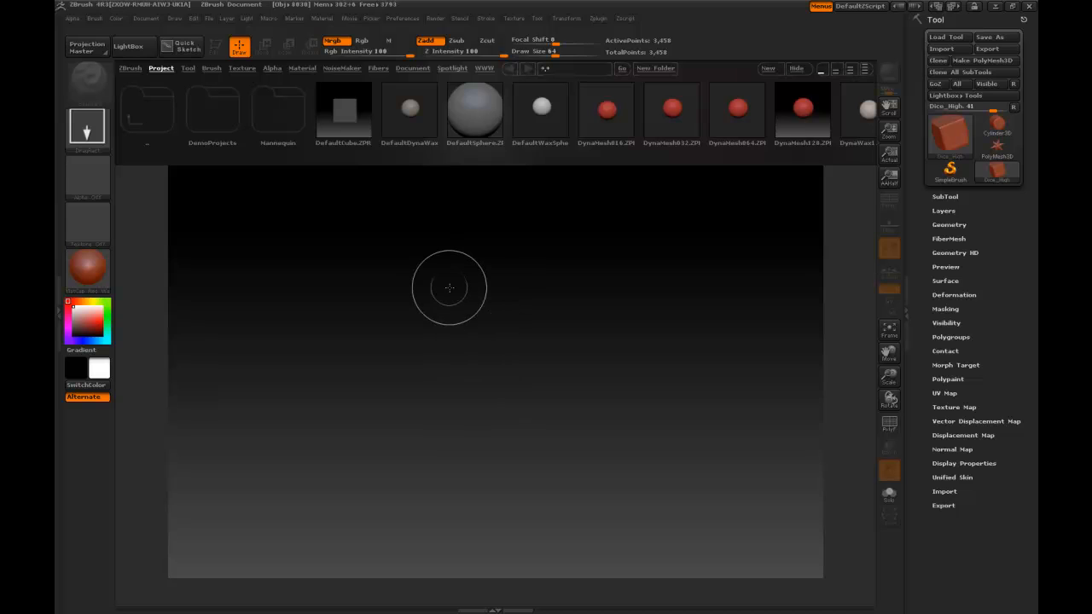
drag(434, 287, 550, 353)
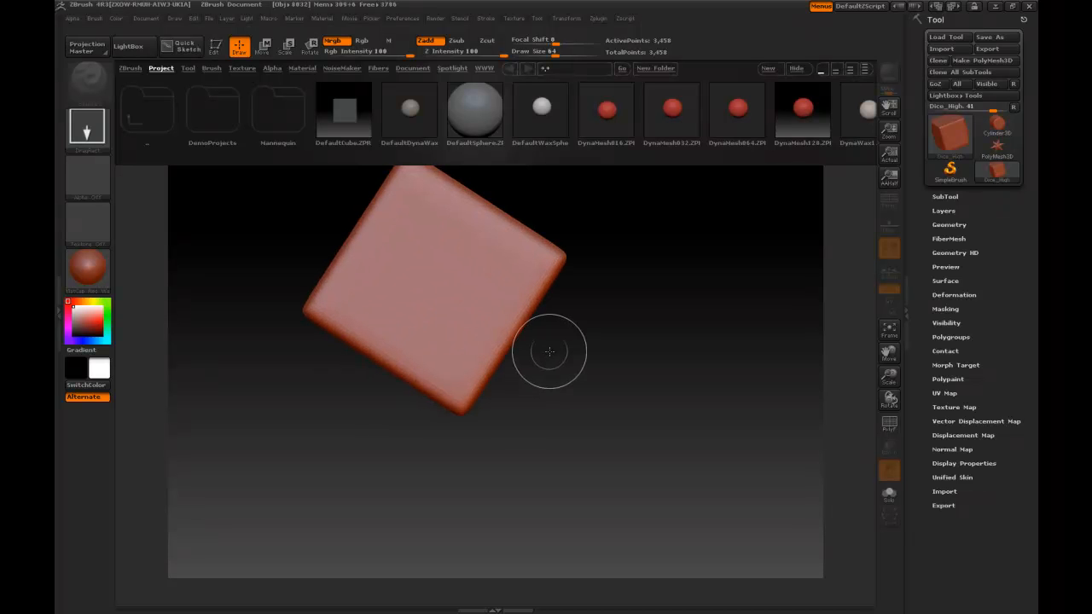
key(t)
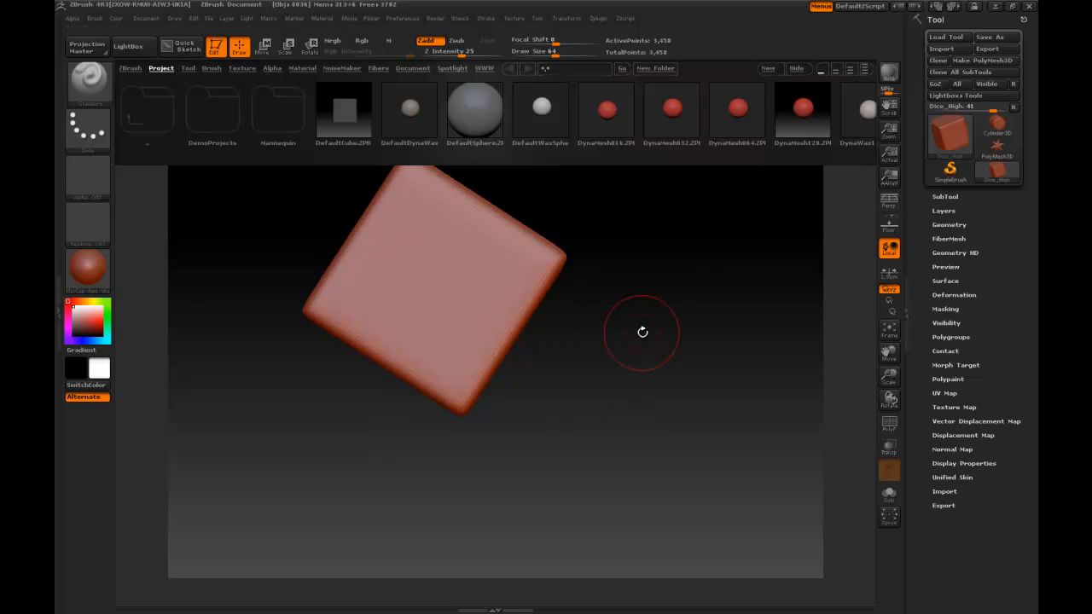
mouse_move(675, 264)
mouse_down()
mouse_move(652, 332)
mouse_move(686, 380)
mouse_move(677, 403)
mouse_up()
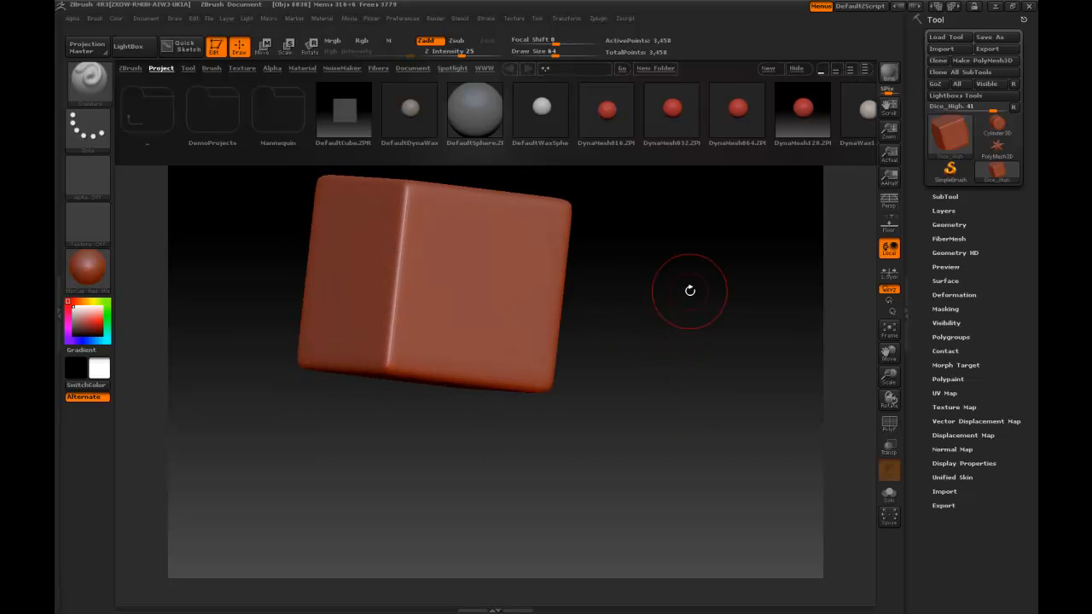
mouse_move(701, 270)
mouse_down()
mouse_move(670, 323)
mouse_move(648, 317)
mouse_move(684, 298)
mouse_move(675, 280)
mouse_move(648, 287)
mouse_move(728, 346)
mouse_move(685, 344)
mouse_move(719, 312)
mouse_move(683, 360)
mouse_move(673, 353)
mouse_move(732, 358)
mouse_move(658, 354)
mouse_move(682, 348)
mouse_move(719, 307)
mouse_move(651, 312)
mouse_move(660, 348)
mouse_move(702, 349)
mouse_move(726, 322)
mouse_up()
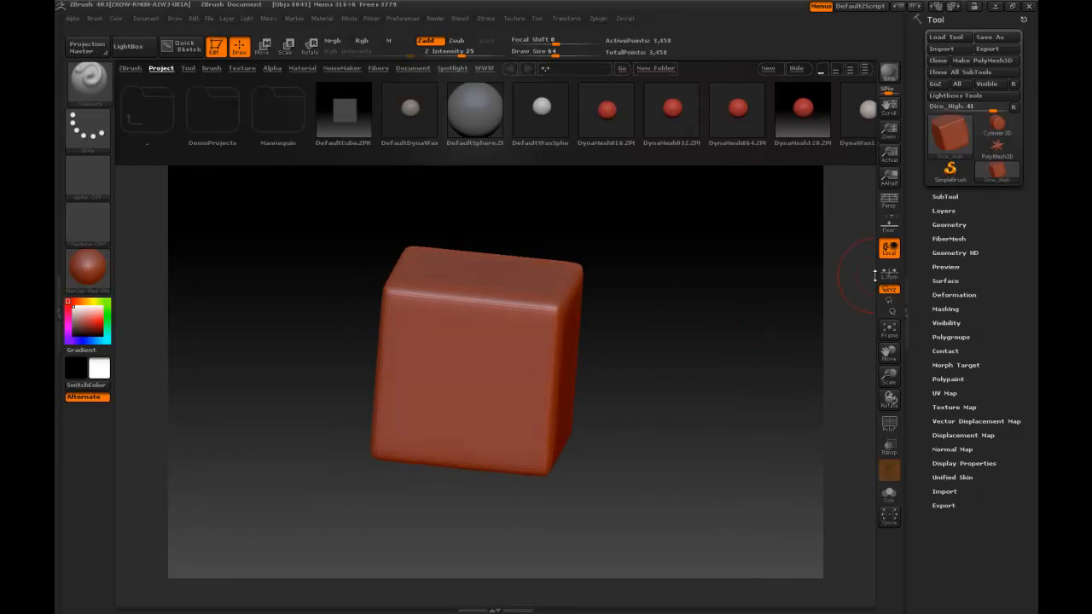
Step: Turn on perspective display and orbit the dice to an angled view showing its top and two sides
click(889, 203)
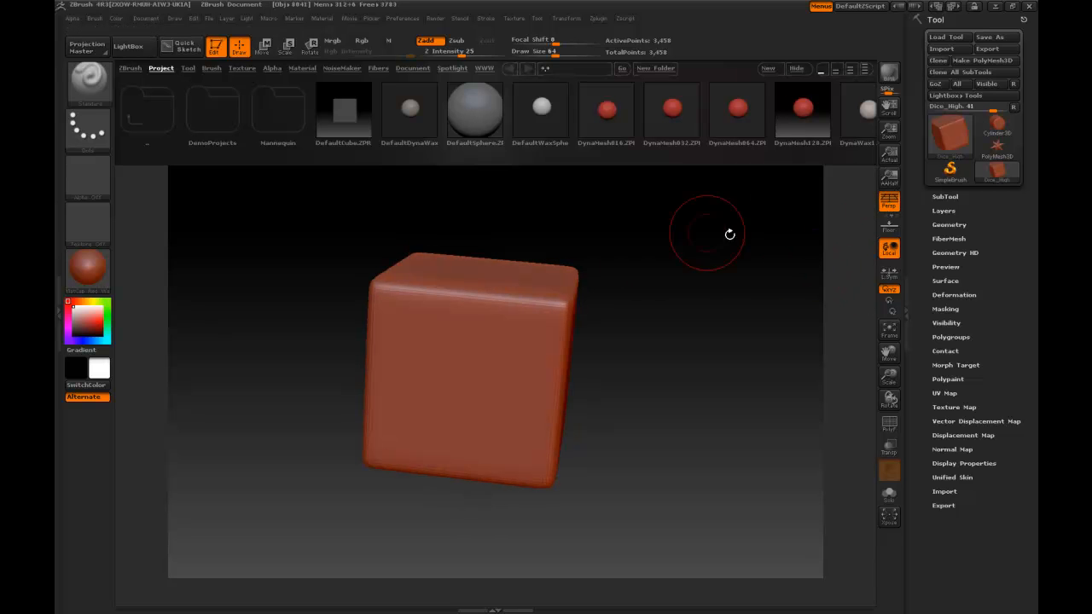
drag(693, 339, 673, 333)
mouse_move(713, 383)
mouse_down()
mouse_move(670, 385)
mouse_move(719, 370)
mouse_move(708, 399)
mouse_up()
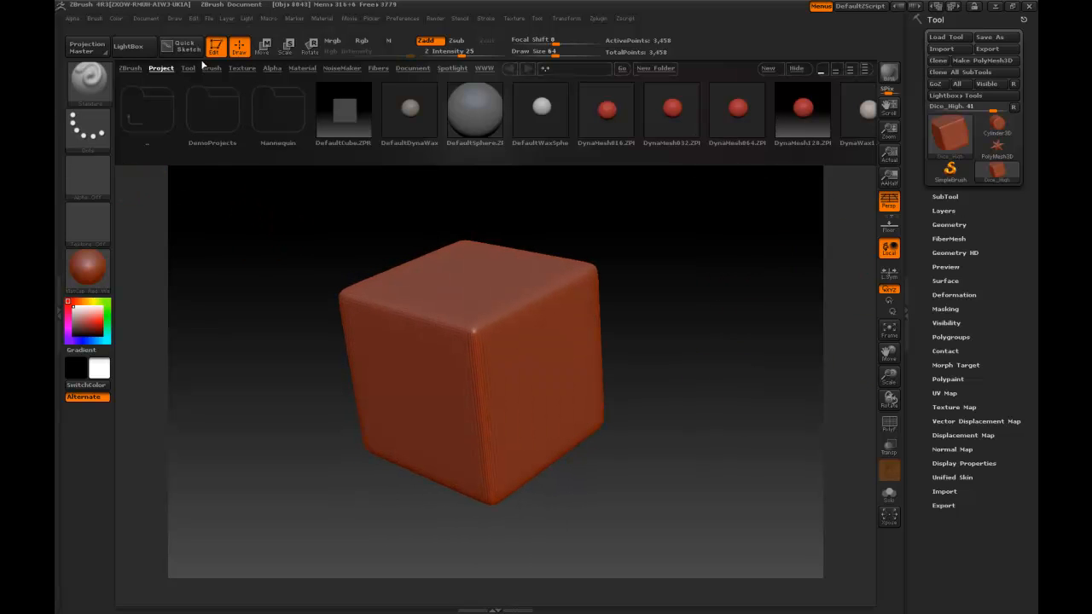
Step: Restore the standard user interface in the configuration preferences
click(147, 18)
click(404, 19)
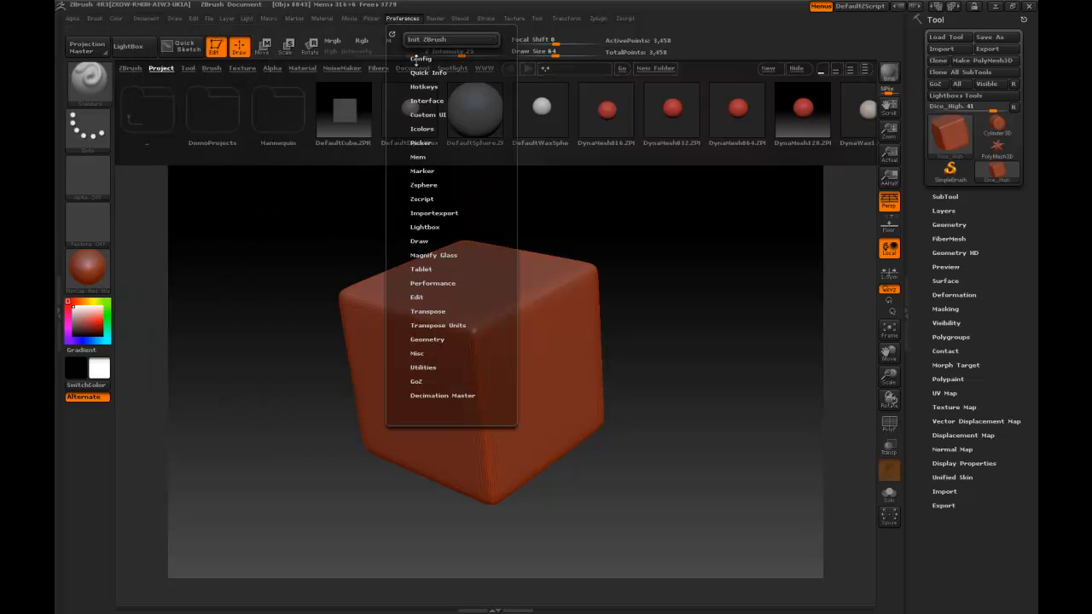
click(419, 59)
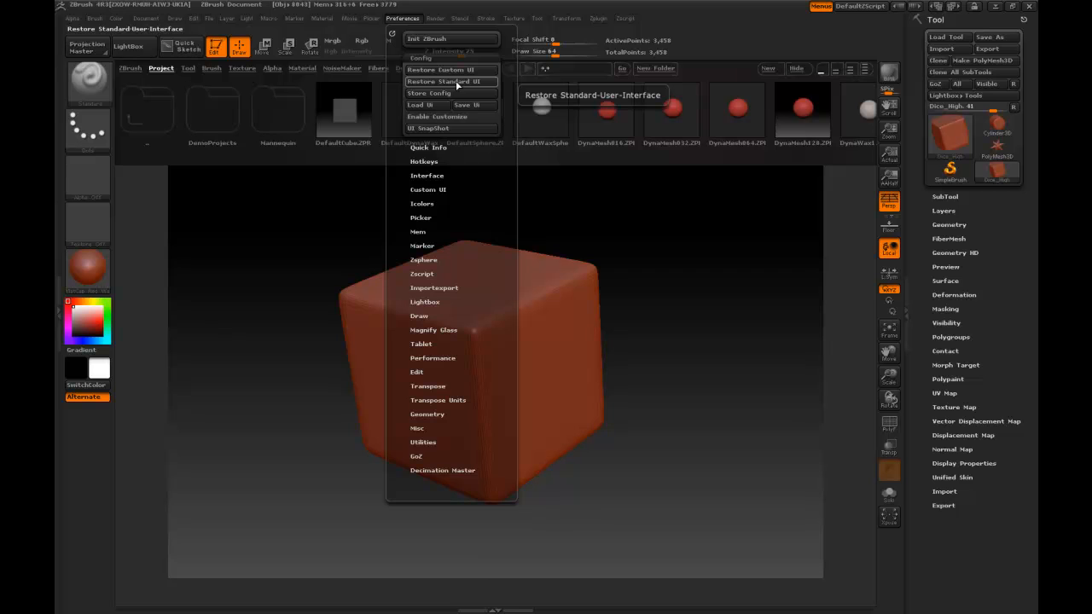
click(455, 80)
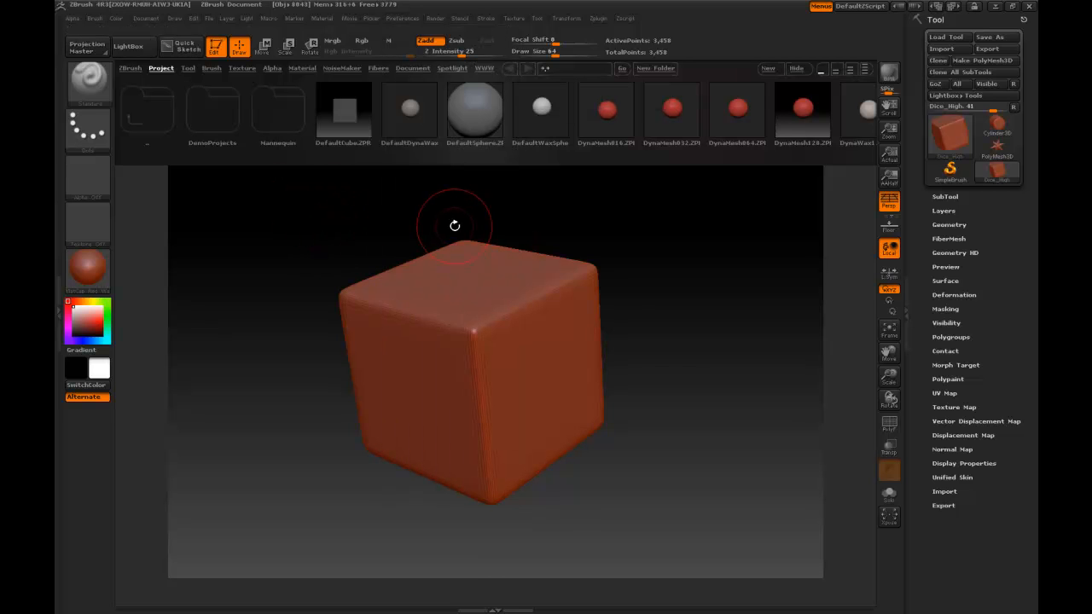
Step: Change the dice's material to BasicMaterial2
drag(670, 395, 718, 414)
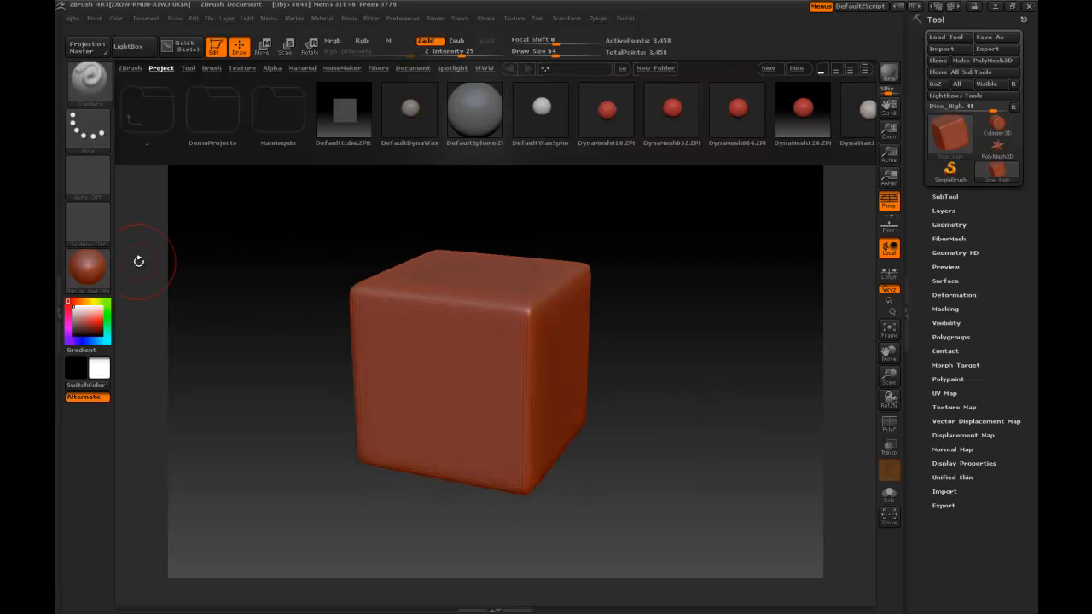
click(89, 273)
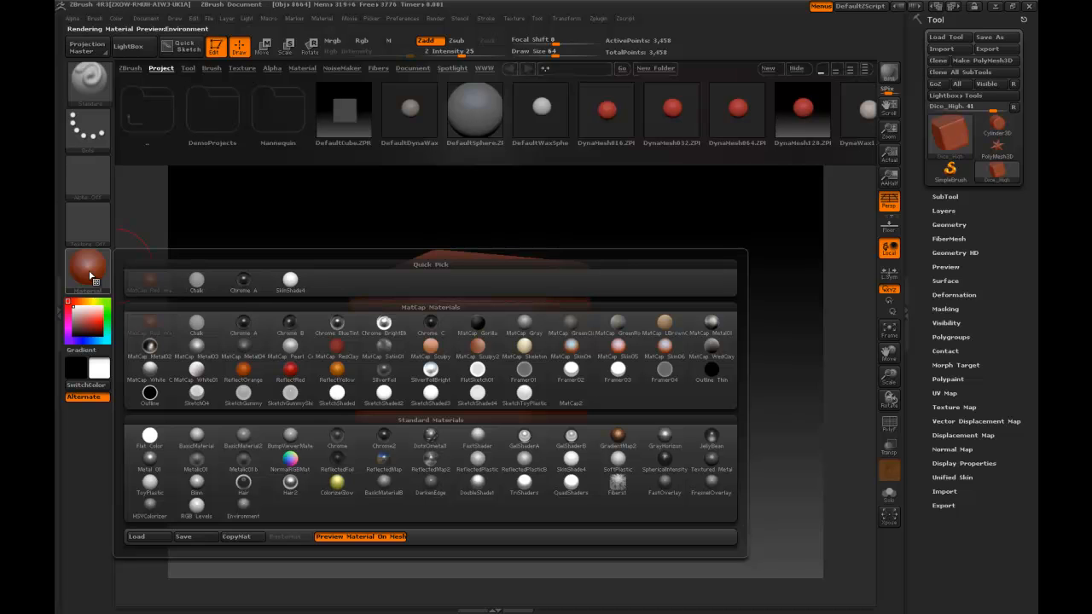
click(244, 437)
drag(613, 374, 646, 366)
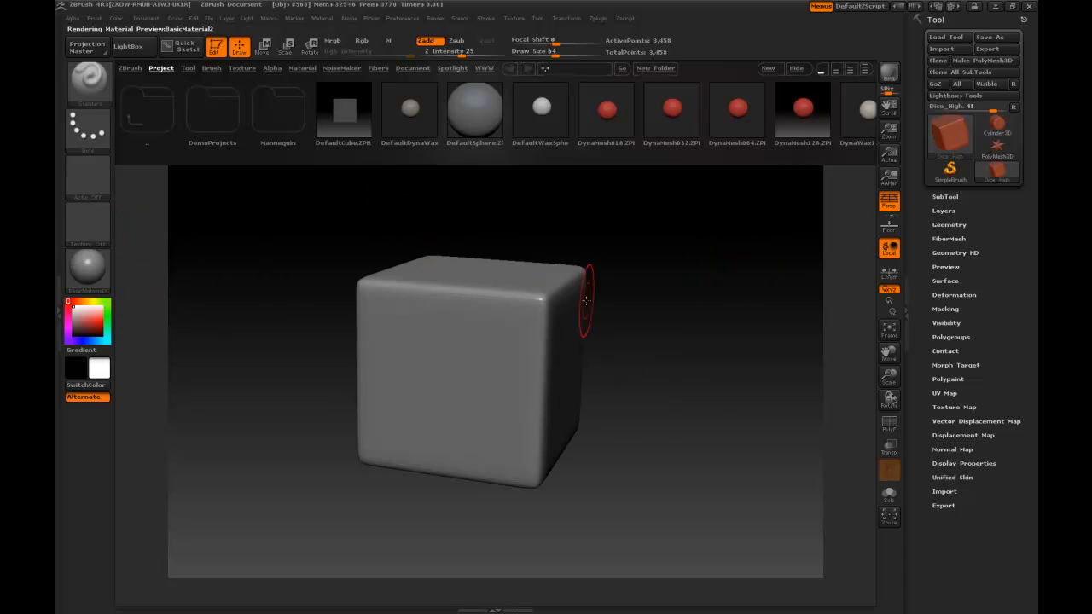
Step: Divide the dice mesh repeatedly with smoothing on, up to subdivision level 5
click(951, 224)
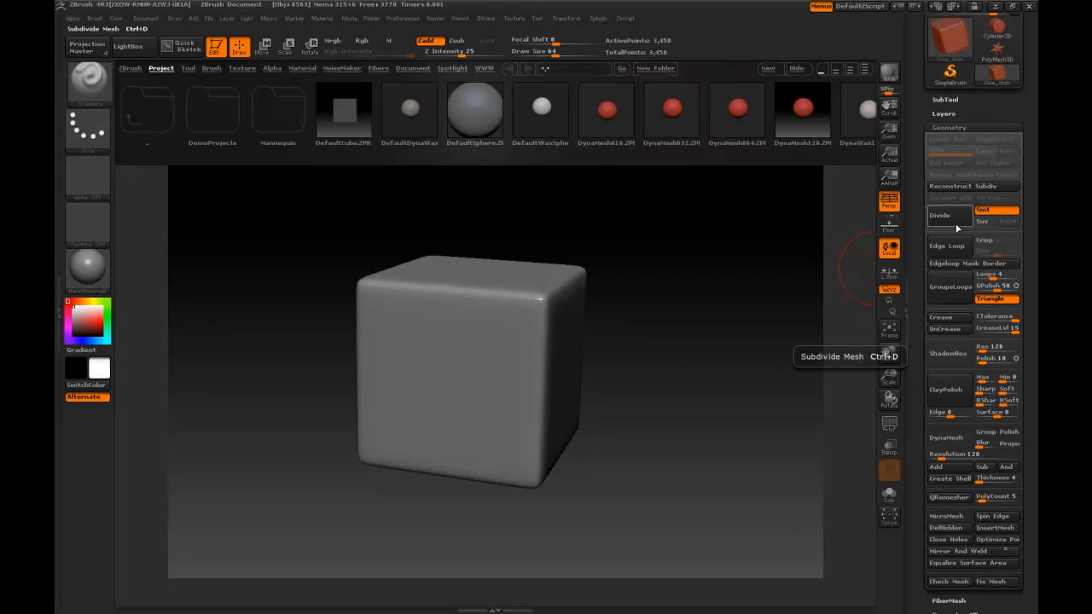
click(957, 224)
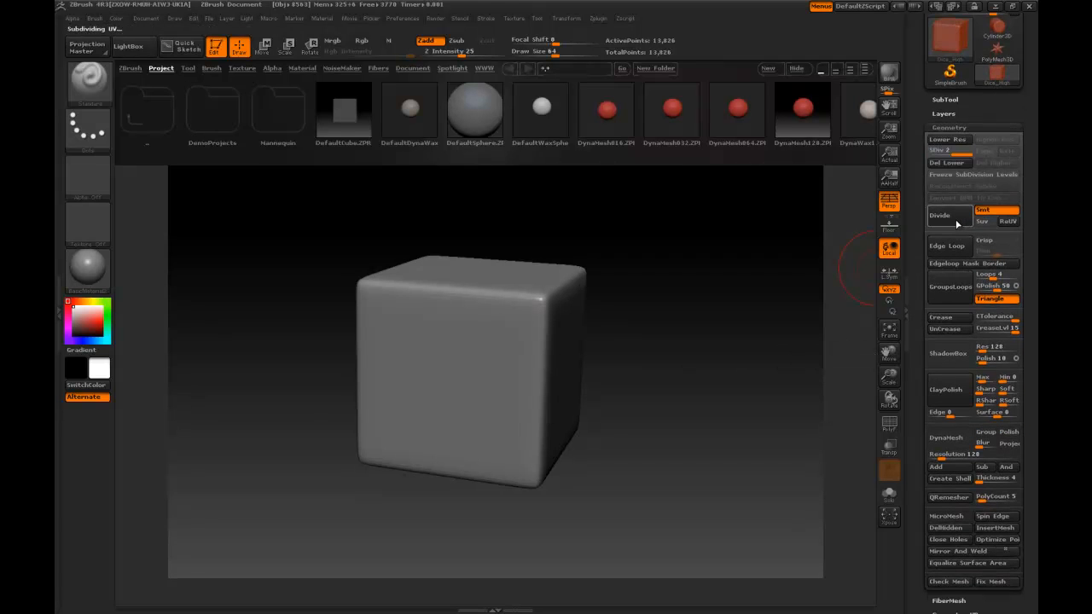
click(955, 219)
click(955, 219)
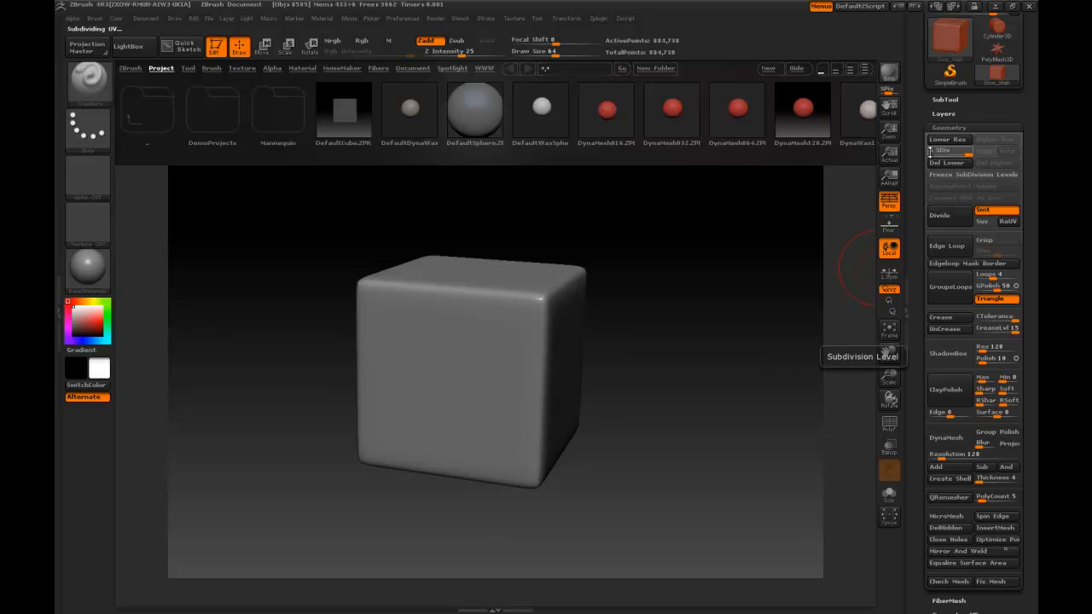
mouse_move(707, 392)
mouse_down()
mouse_move(689, 383)
mouse_move(701, 384)
mouse_up()
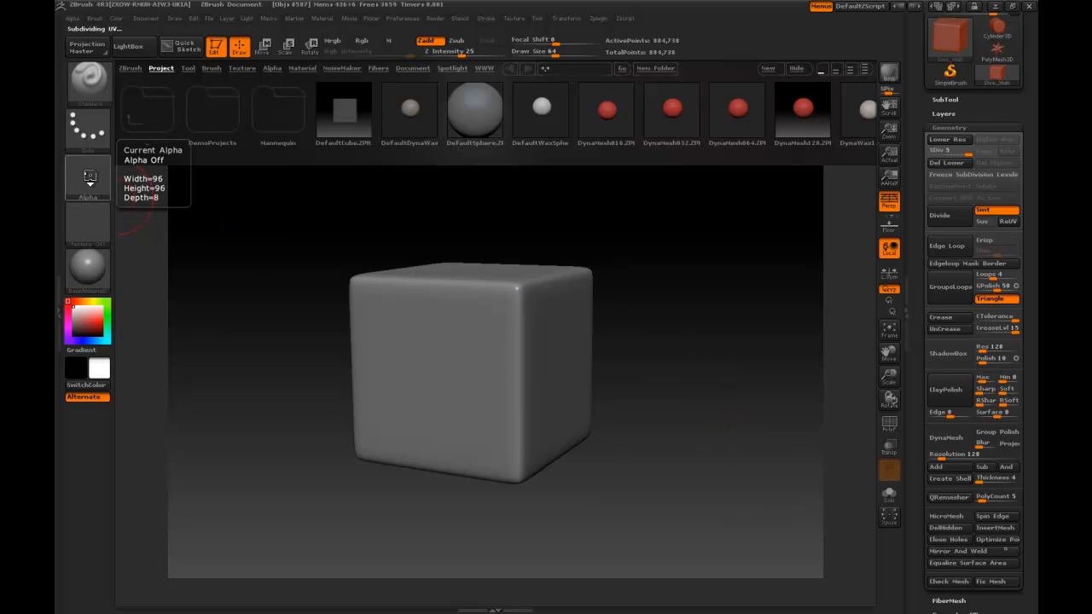
Step: Start an alpha import and browse to the sourceimages folder of the dice's Maya project
click(90, 180)
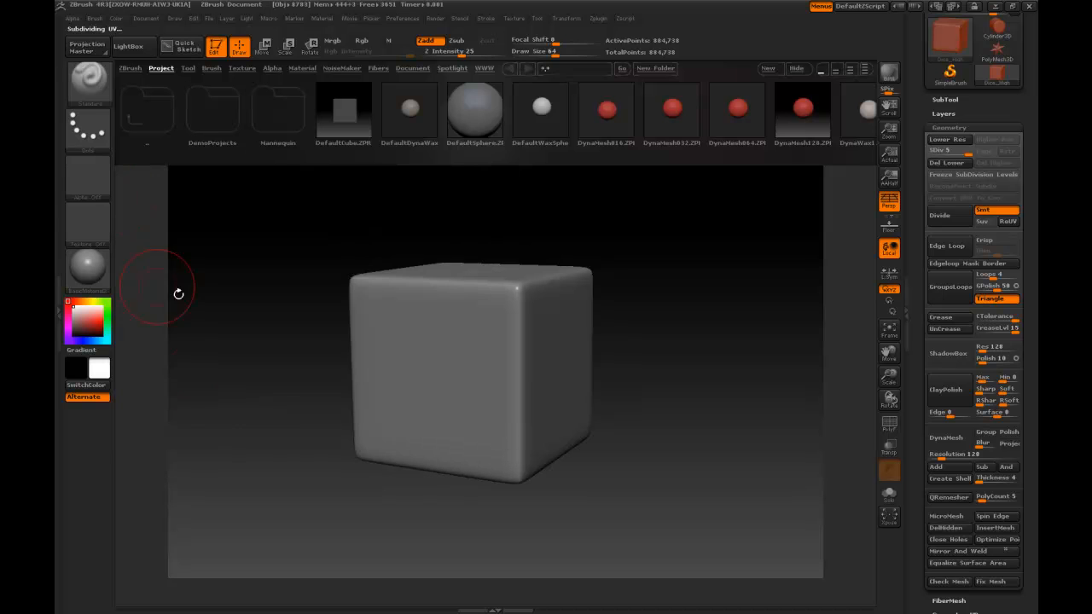
click(86, 176)
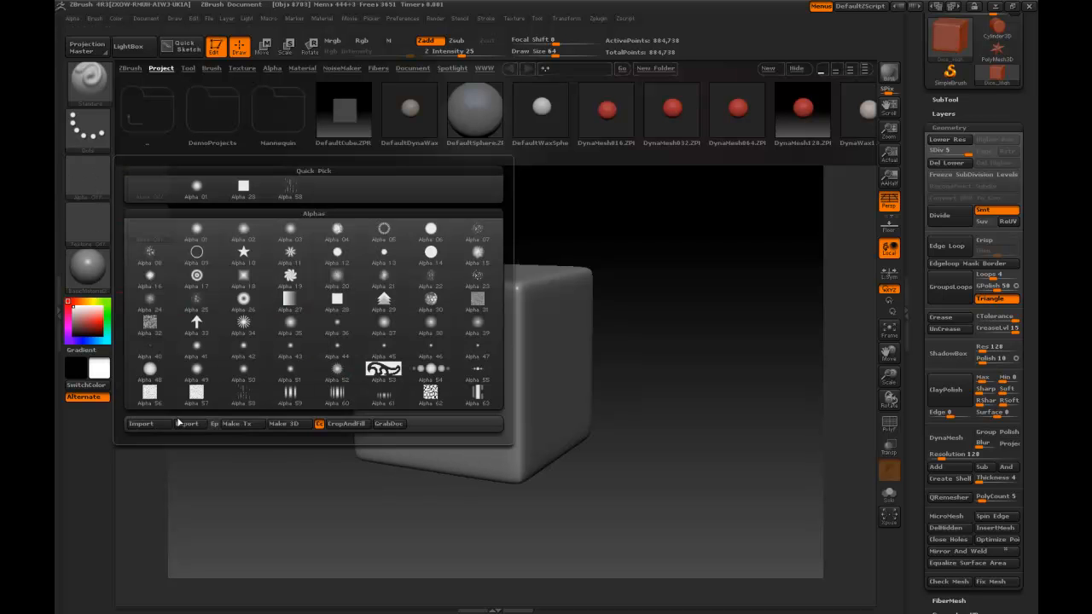
click(142, 424)
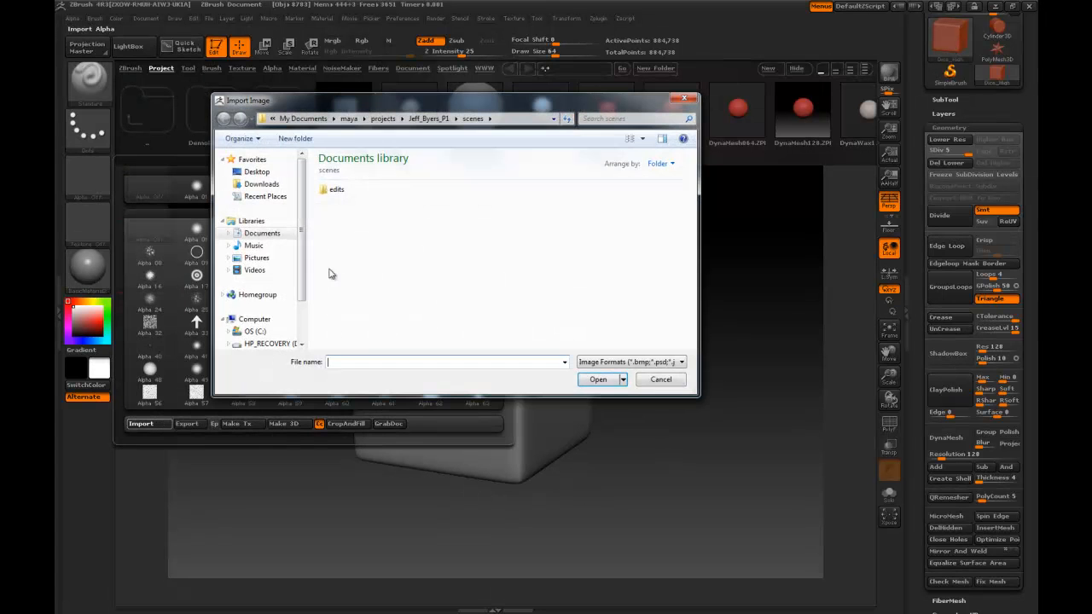
click(263, 234)
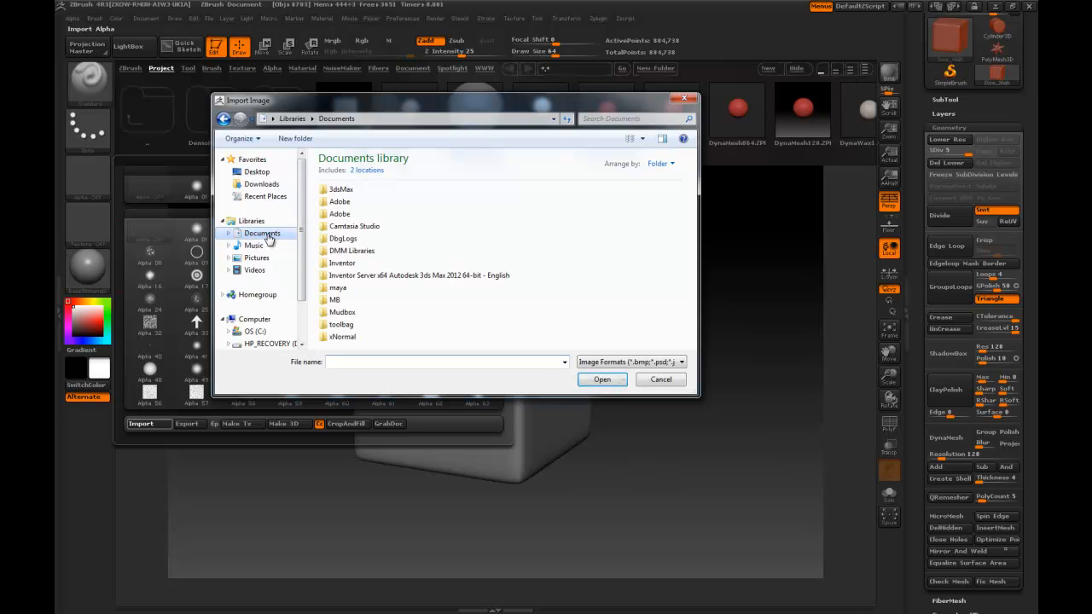
double_click(338, 289)
double_click(351, 227)
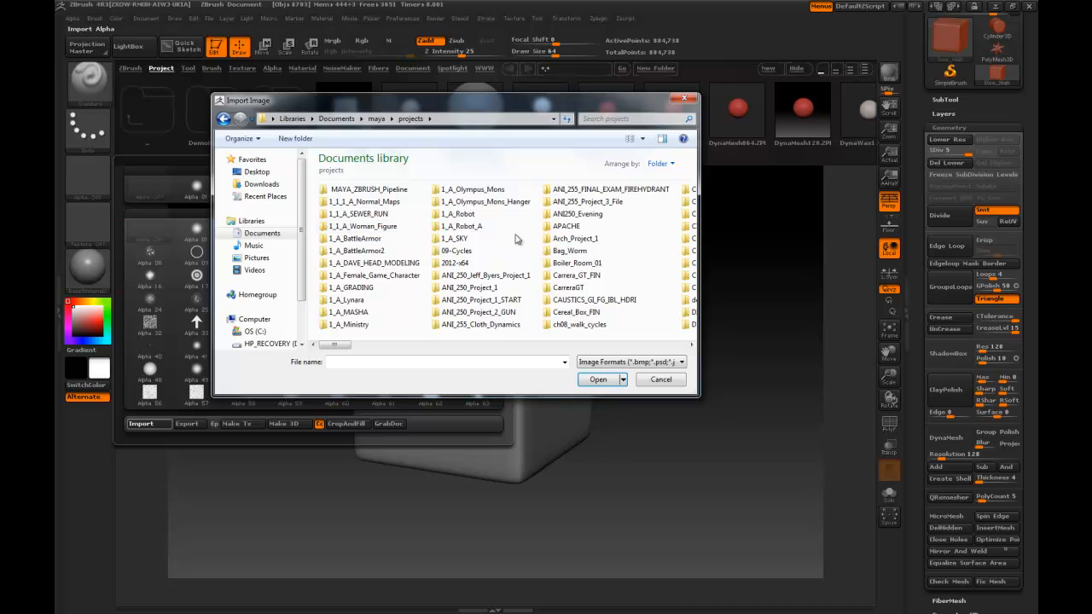
drag(334, 349, 474, 361)
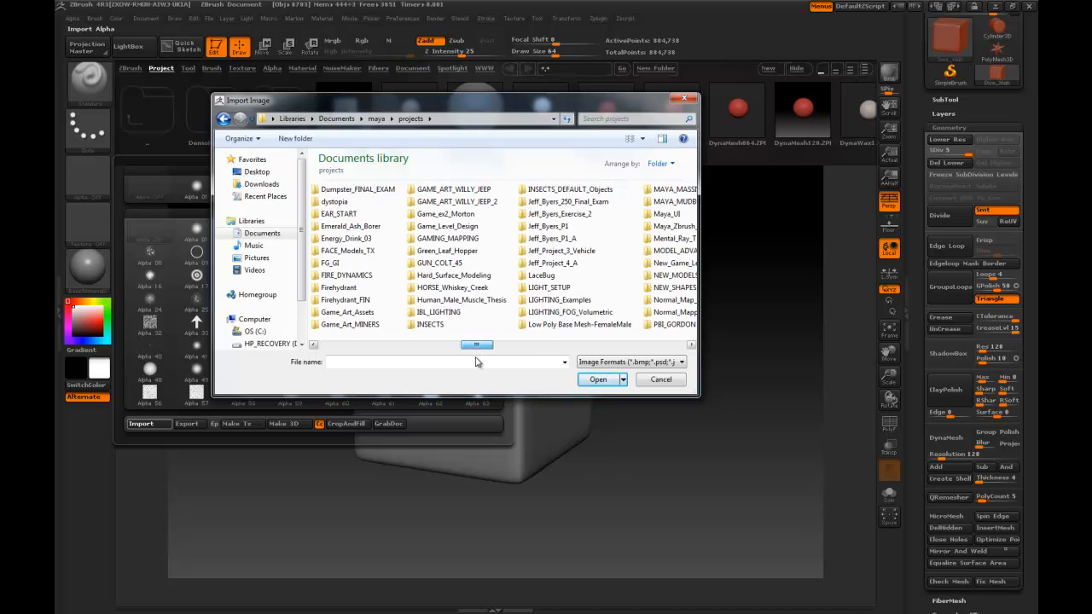
double_click(559, 226)
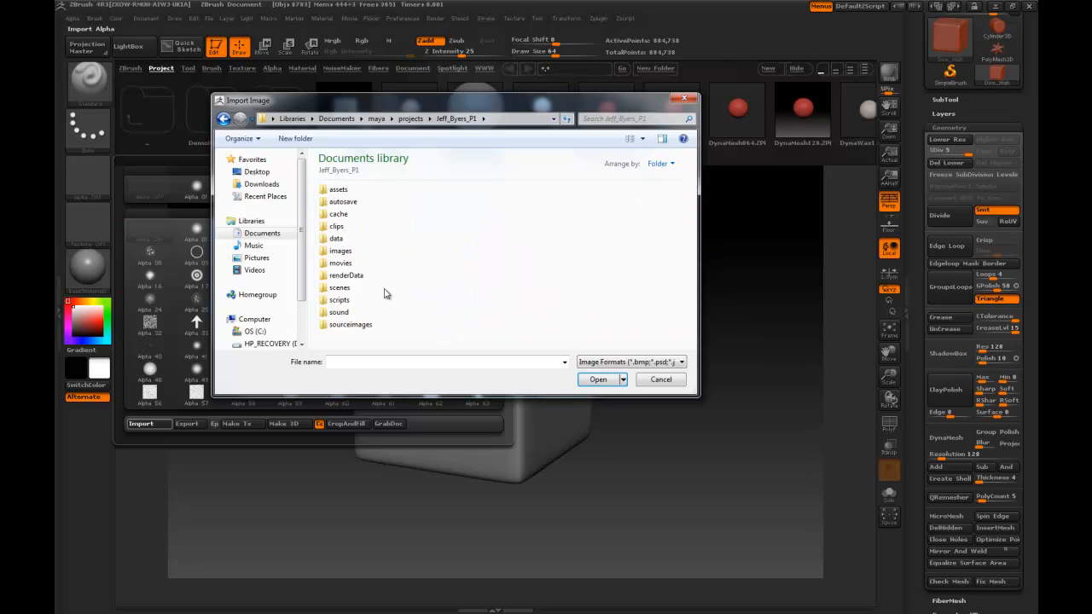
double_click(355, 323)
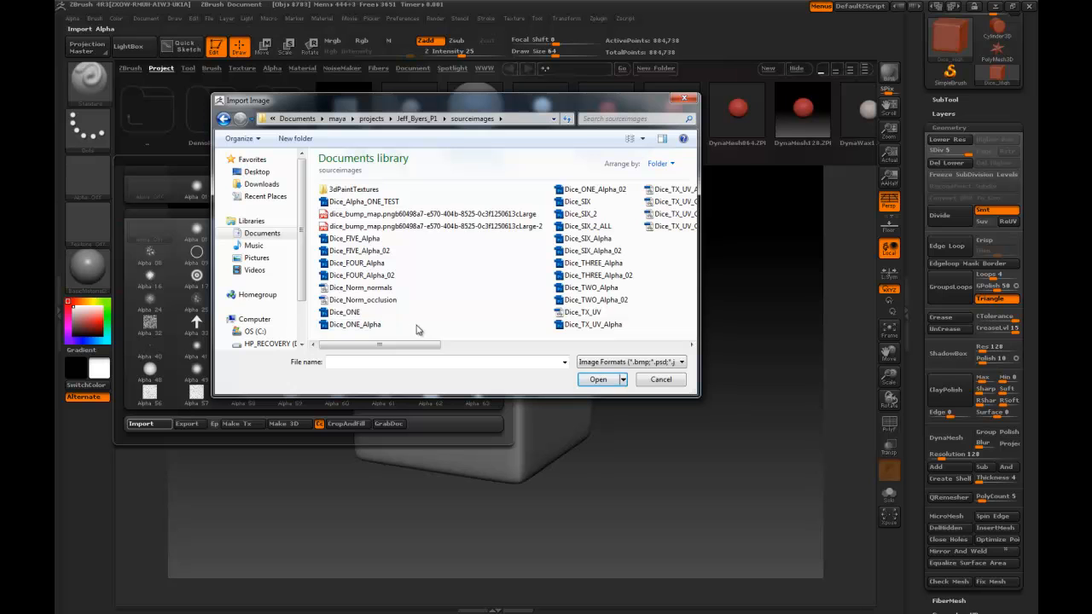
Step: Import the Dice_Alpha_ONE_TEST image as the brush's current alpha
drag(435, 345, 478, 354)
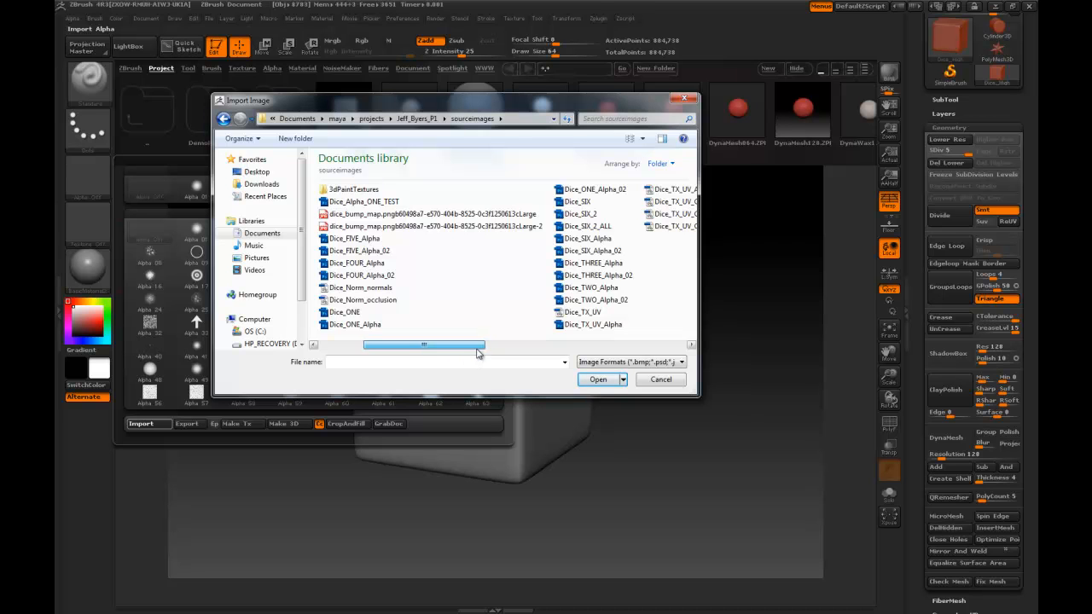
drag(476, 348, 476, 348)
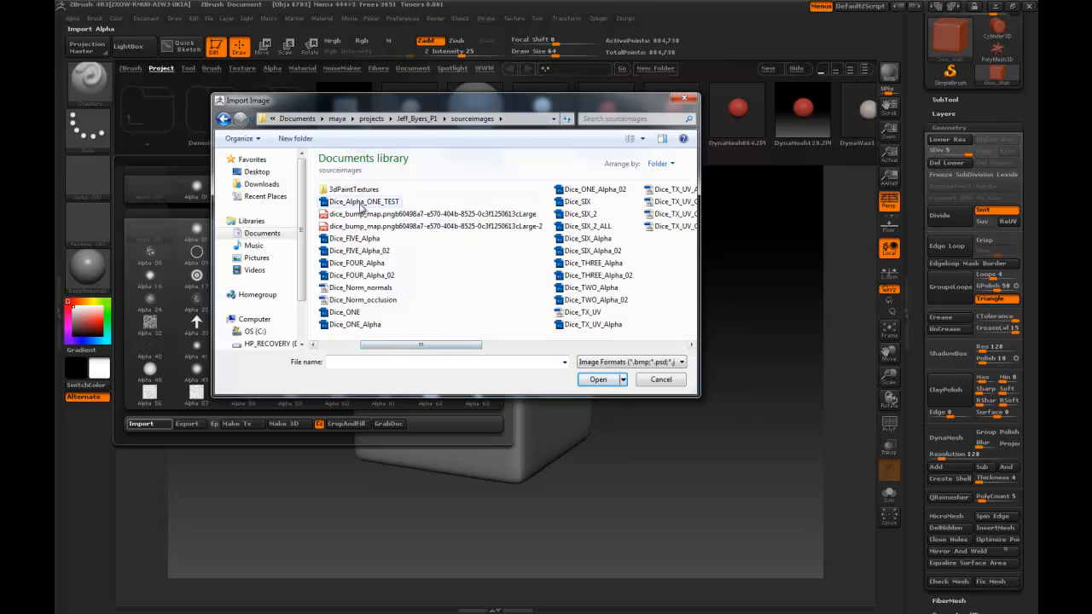
click(363, 203)
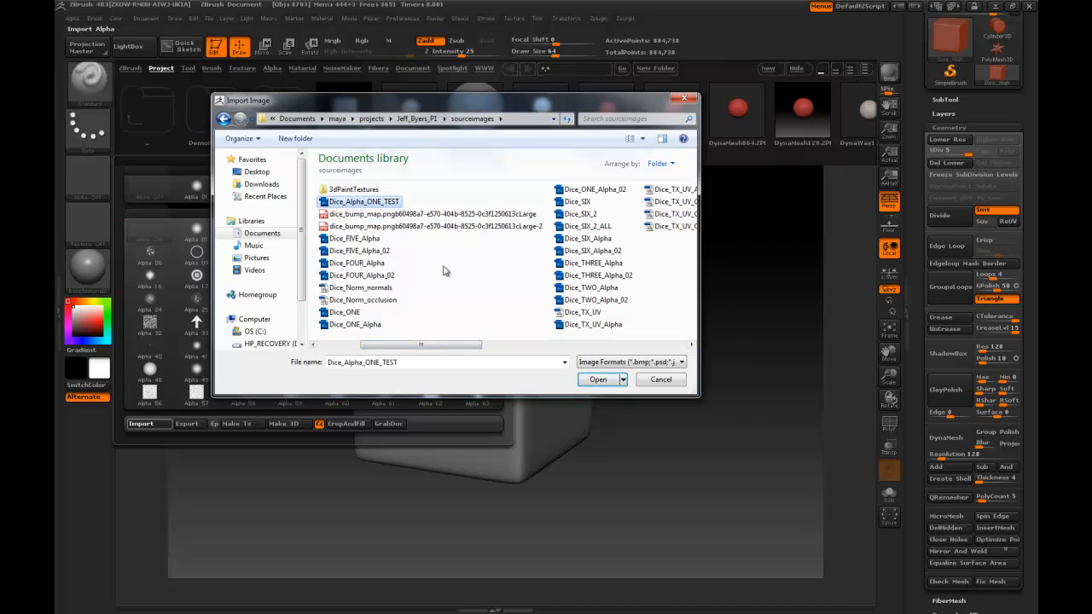
click(598, 380)
mouse_move(86, 181)
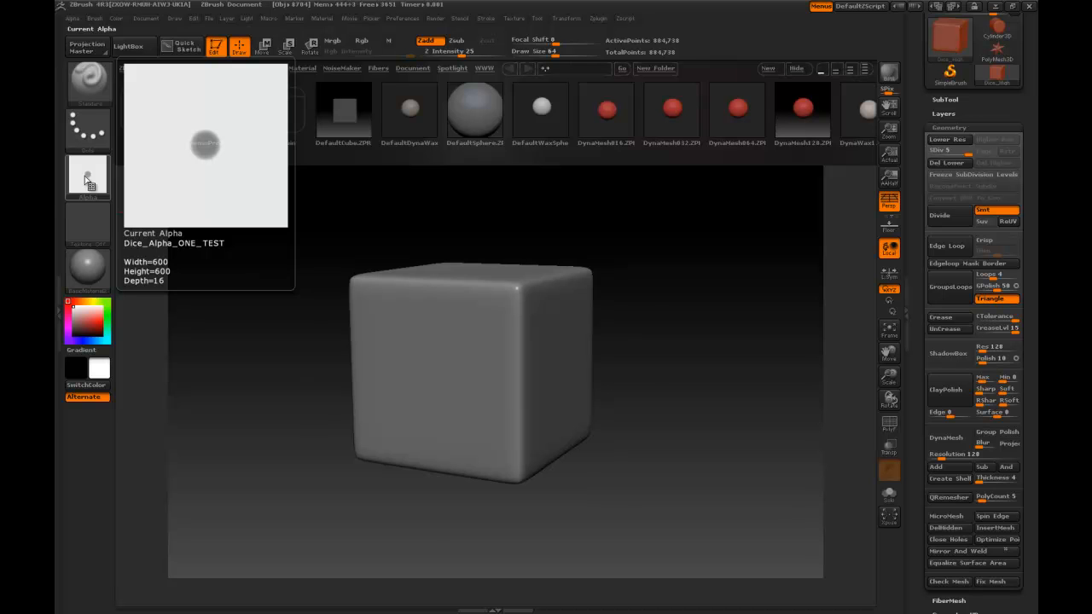
click(86, 180)
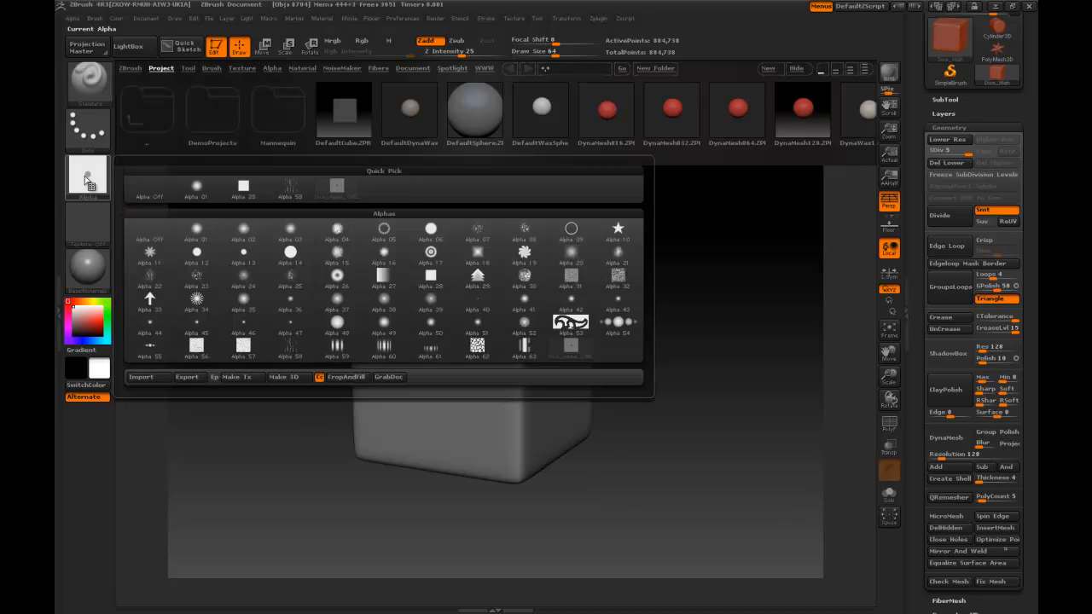
Step: Set the brush's stroke type to DragRect
click(96, 128)
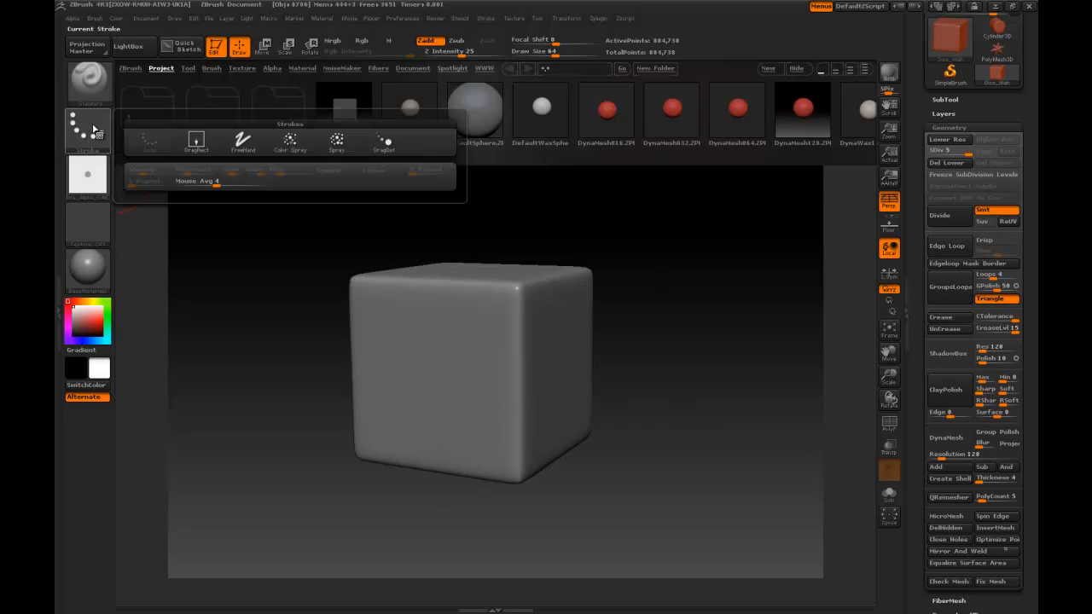
mouse_move(194, 146)
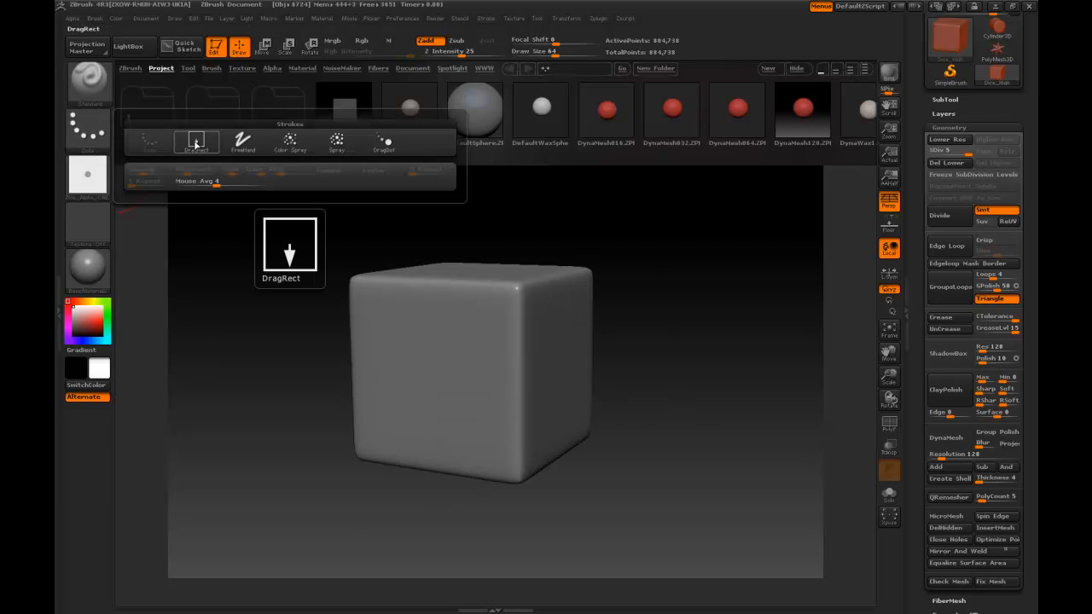
click(195, 143)
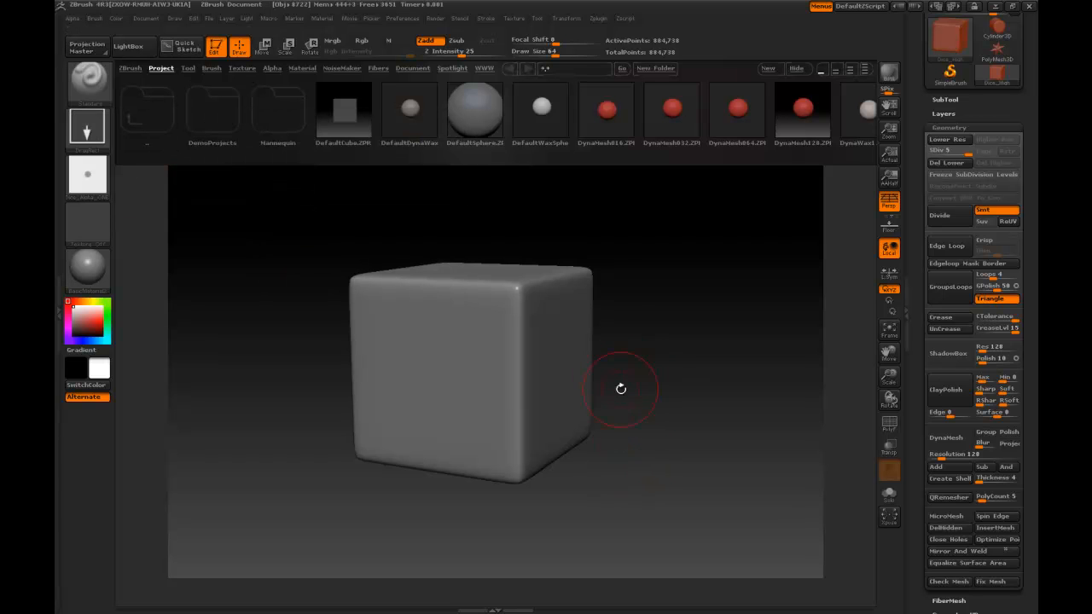
Step: Try stamping the imported dice alpha as a round pip at the centre of one dice face
mouse_move(699, 447)
mouse_down()
mouse_move(721, 431)
mouse_move(682, 461)
mouse_move(690, 443)
mouse_move(643, 451)
mouse_up()
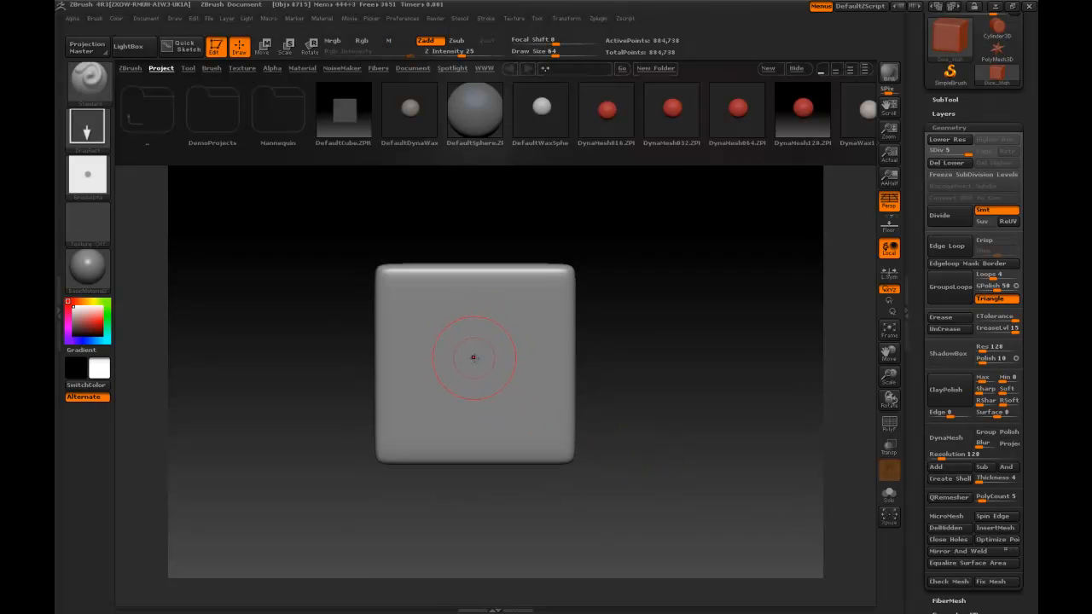
drag(478, 357, 620, 362)
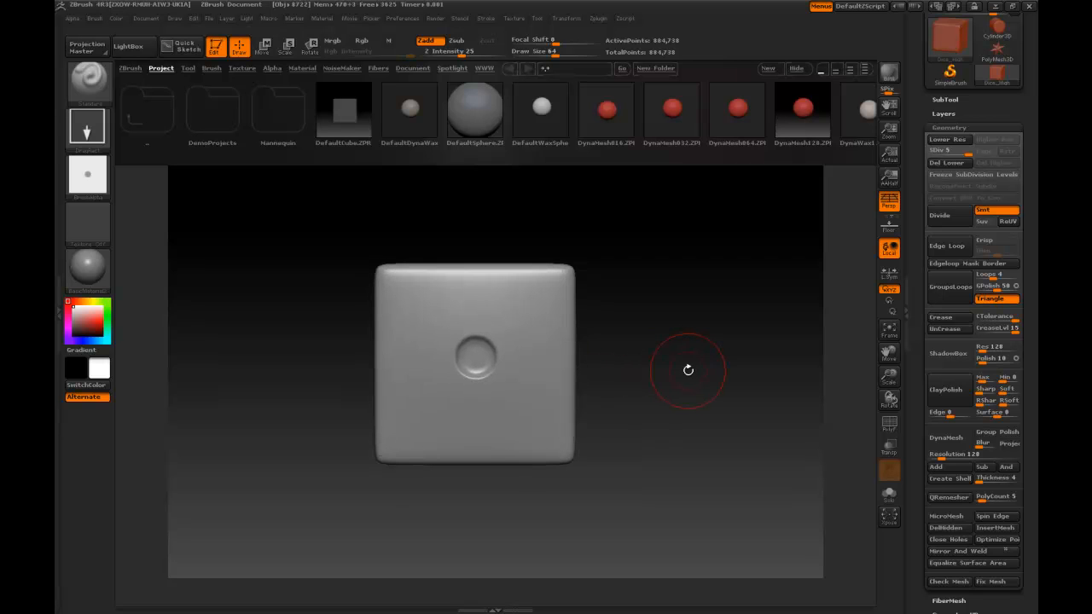
drag(687, 371, 642, 378)
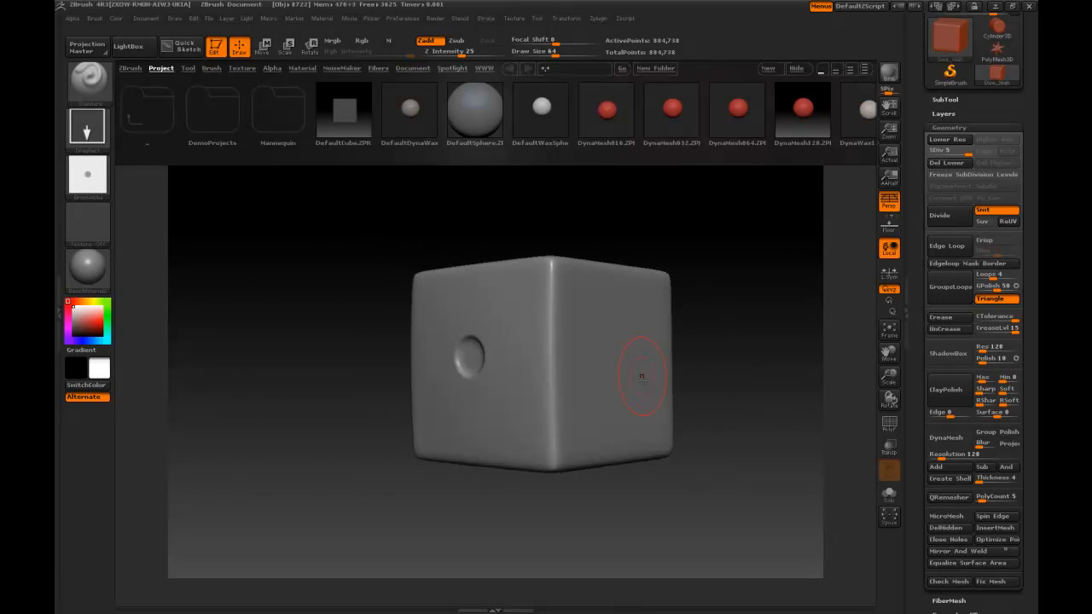
key(ctrl+z)
drag(344, 465, 365, 414)
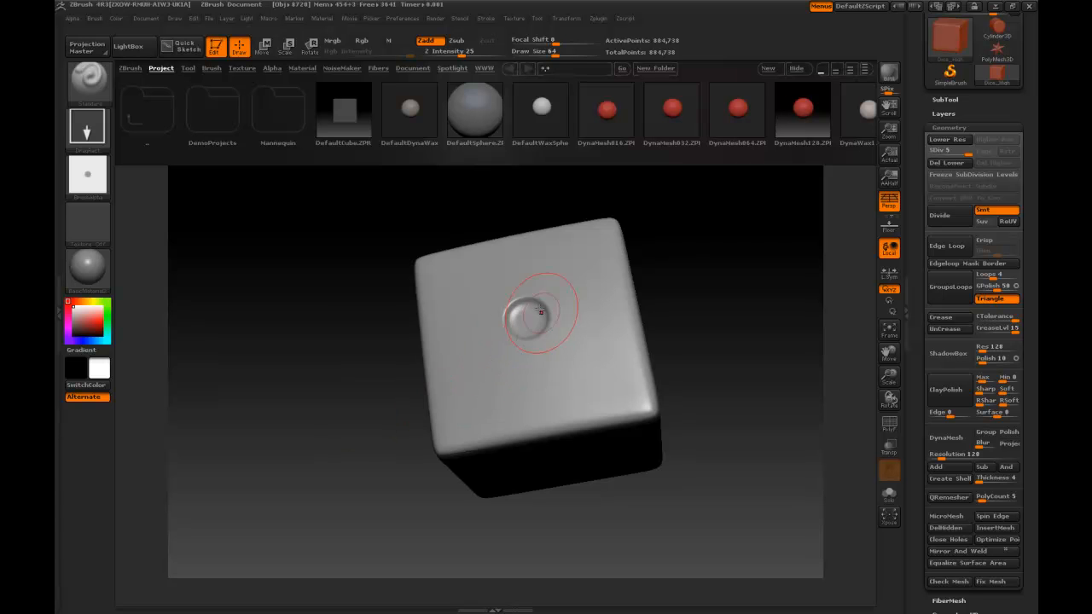
mouse_move(371, 376)
mouse_down()
mouse_move(368, 357)
mouse_move(379, 375)
mouse_move(336, 398)
mouse_up()
drag(301, 425, 366, 419)
drag(477, 356, 427, 373)
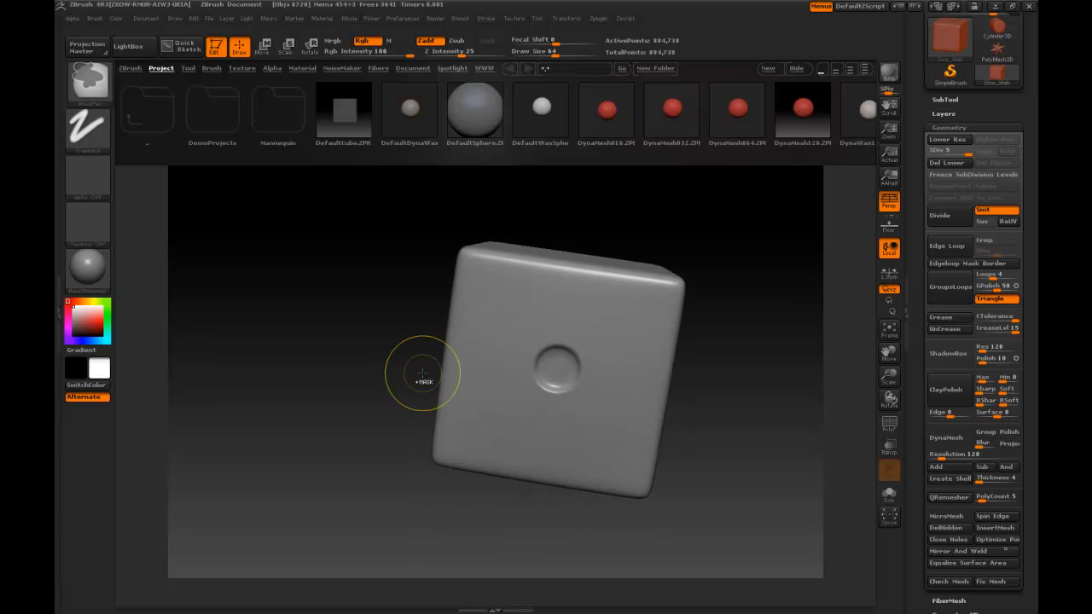
Step: Undo the trial pip and return the dice to subdivision level 4
key(shift+d)
mouse_move(446, 214)
mouse_down()
mouse_move(429, 214)
mouse_move(453, 225)
mouse_up()
drag(751, 285, 751, 277)
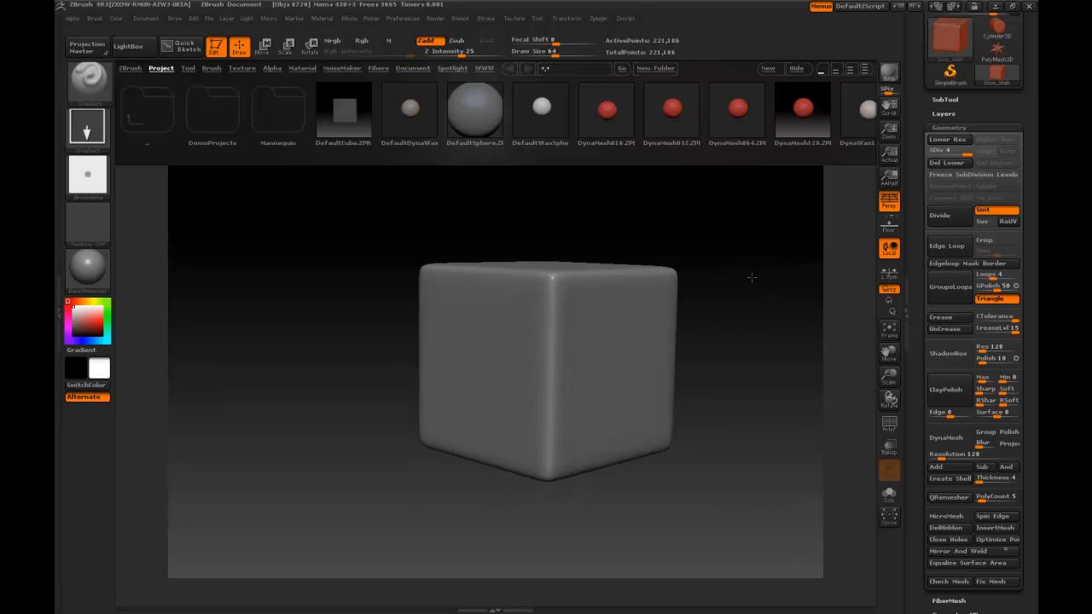
drag(308, 409, 329, 423)
drag(784, 223, 767, 205)
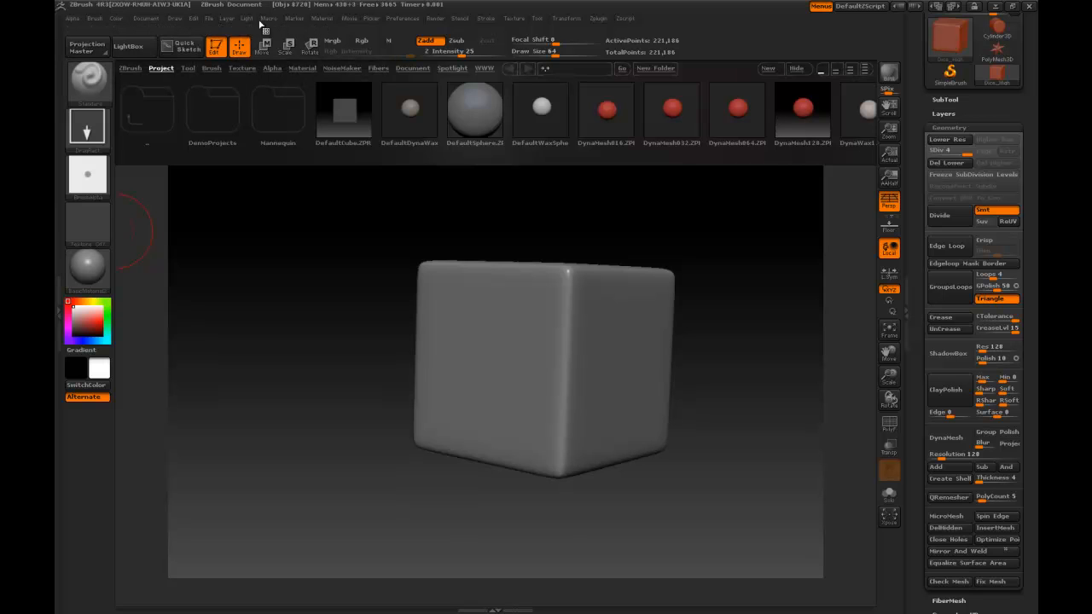
Step: Expand the current alpha's Create and Modify settings and examine the available options
click(72, 18)
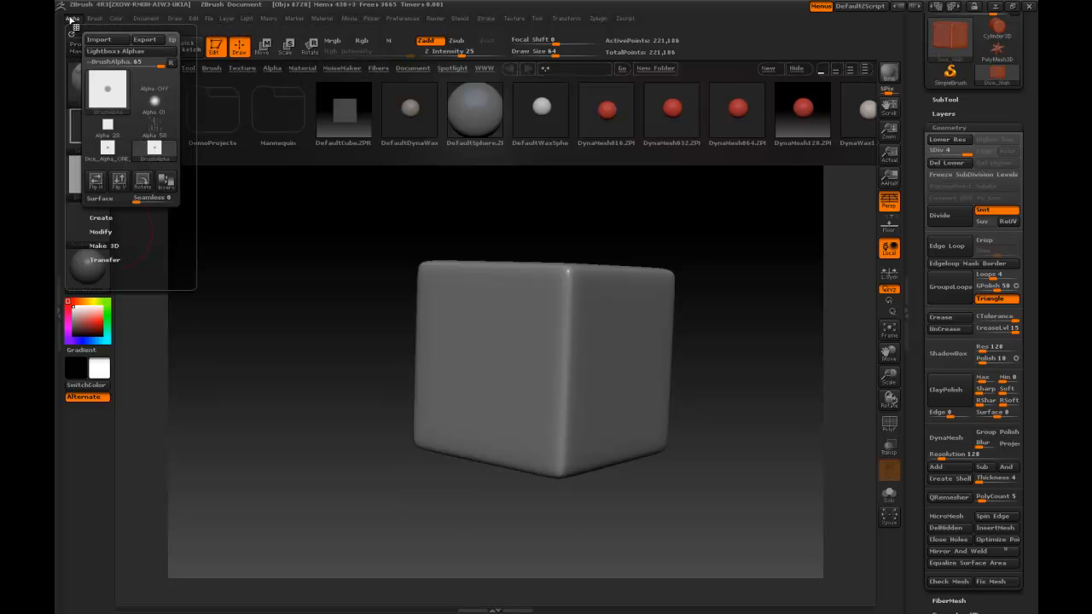
click(108, 218)
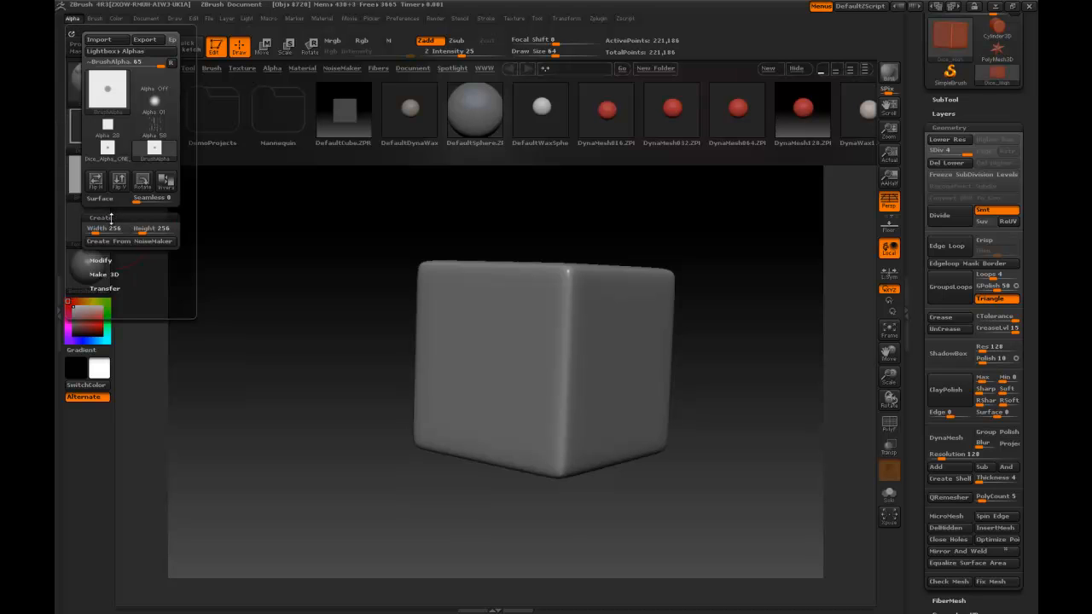
click(107, 260)
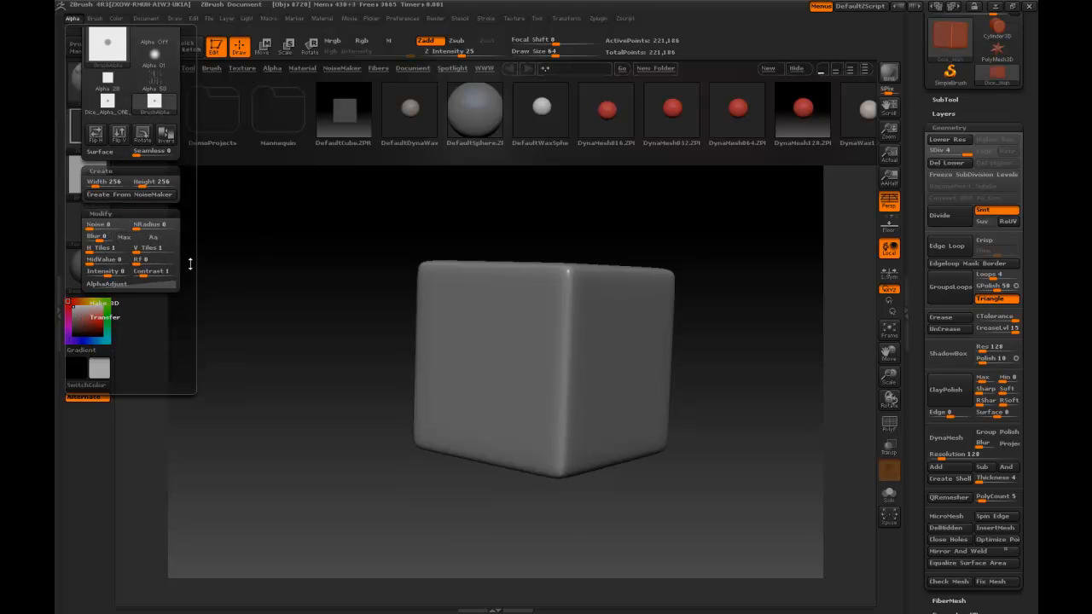
click(101, 152)
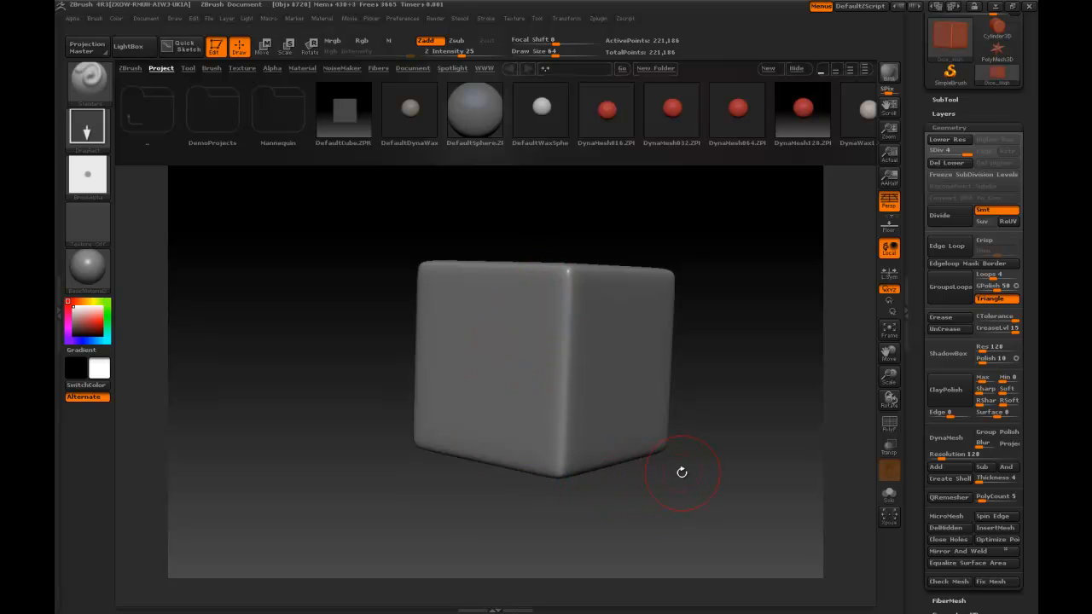
Step: Try stamping a larger pip at the centre of the dice face at subdivision level 4, and undo it
shift+drag(682, 471, 664, 471)
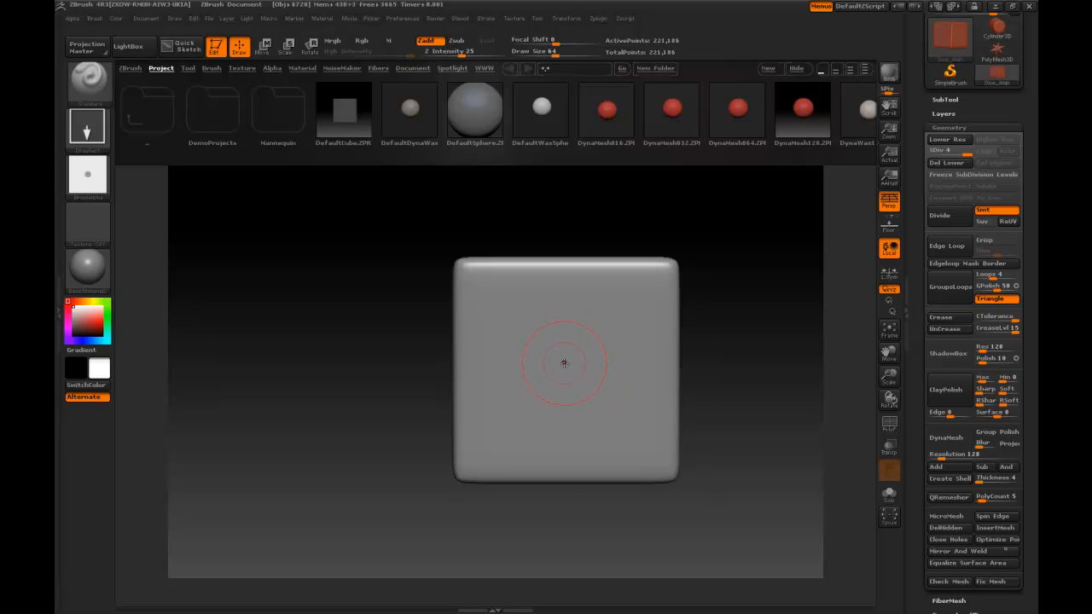
drag(598, 364, 845, 300)
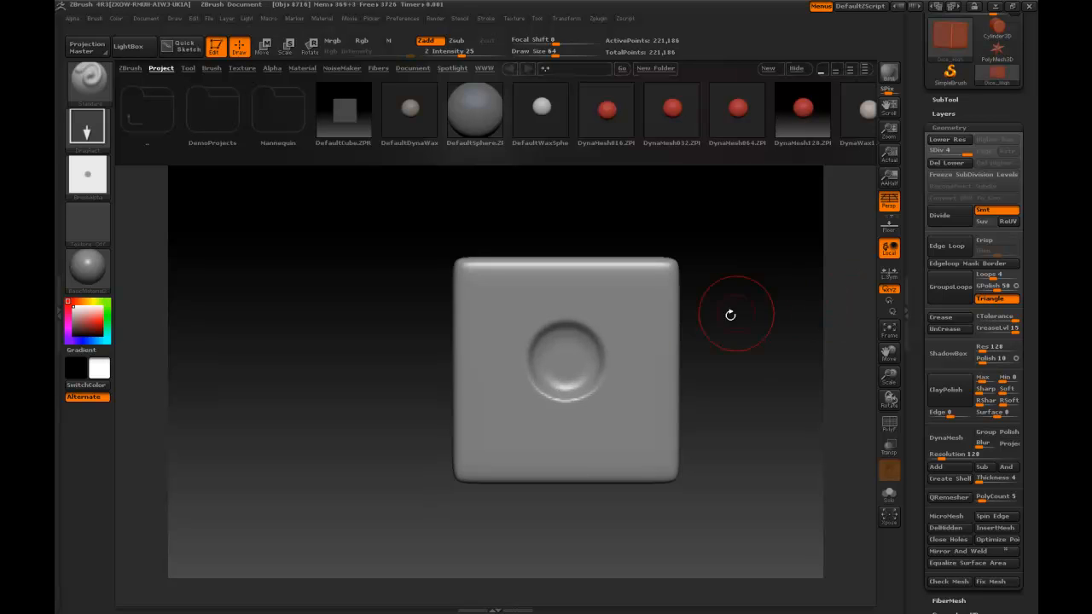
key(ctrl+z)
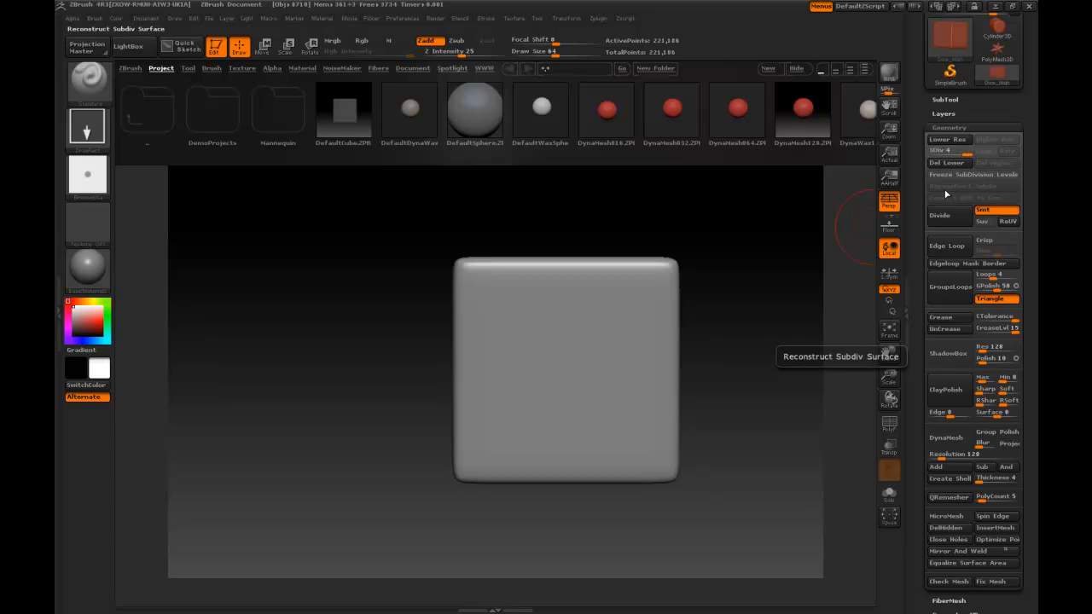
Step: Divide the dice to subdivision level 5 and stamp a pip at the face's centre with Z Intensity 15
click(939, 215)
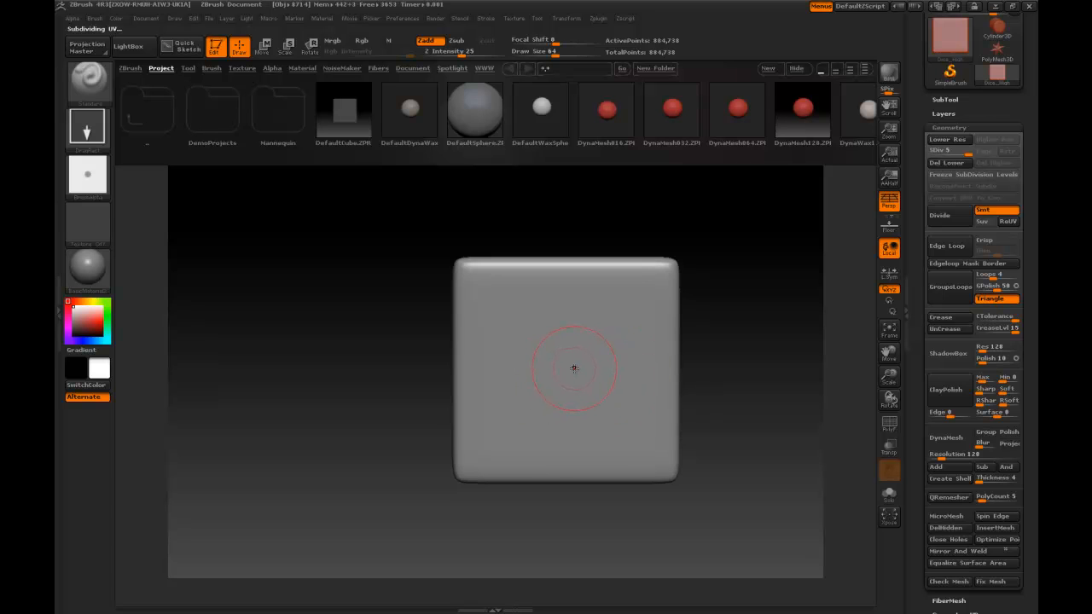
key(space)
drag(574, 406, 567, 406)
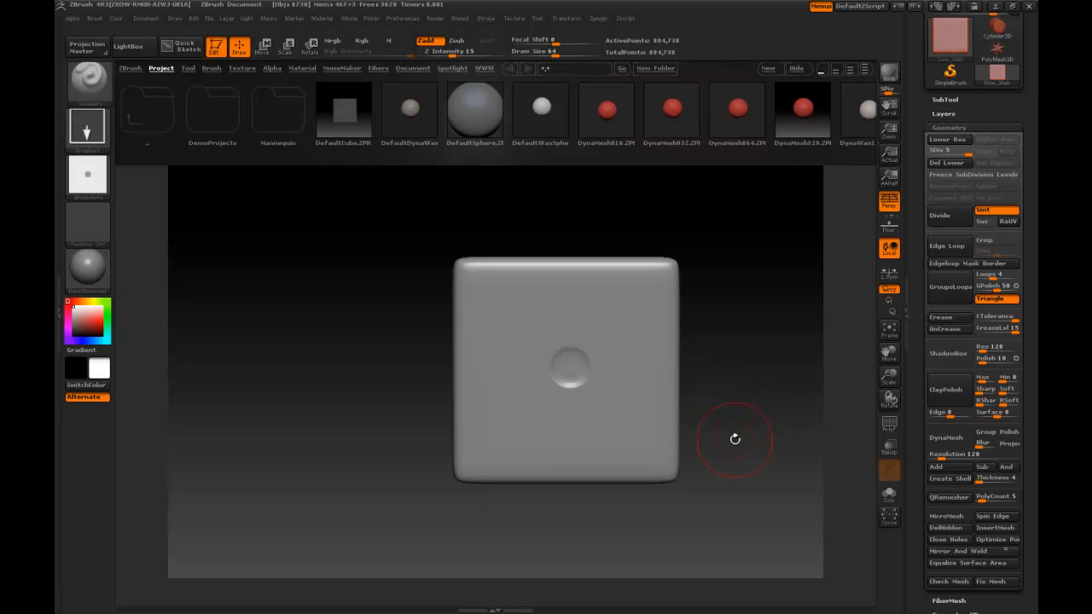
Step: Change the dice's material to MatCap Red Wax
mouse_move(368, 451)
mouse_down()
mouse_move(341, 443)
mouse_move(384, 426)
mouse_move(362, 438)
mouse_move(401, 436)
mouse_move(365, 435)
mouse_move(393, 400)
mouse_move(413, 427)
mouse_move(368, 447)
mouse_up()
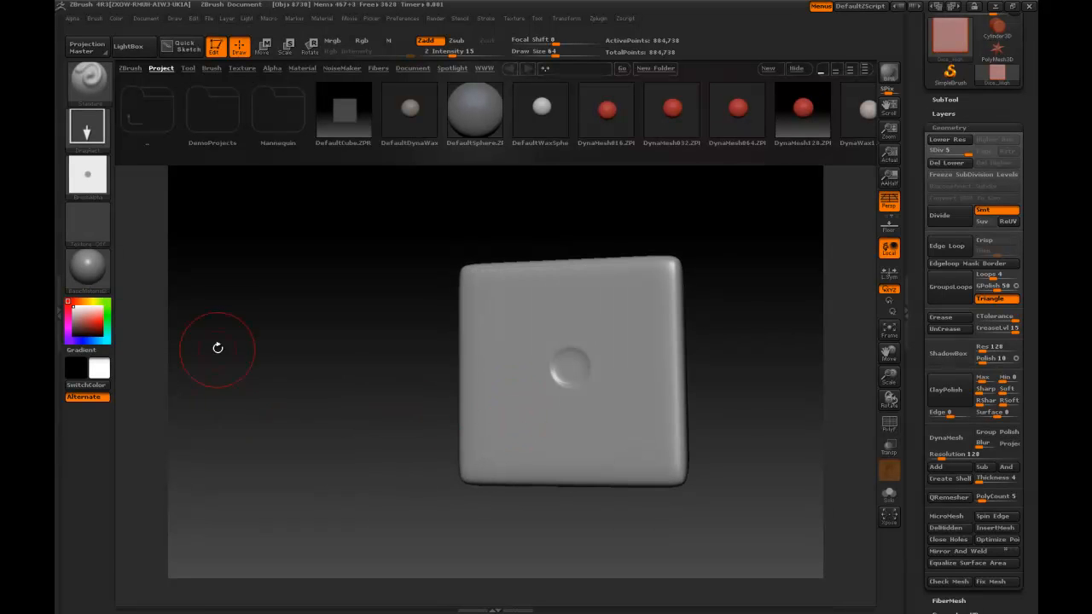
click(88, 267)
click(155, 325)
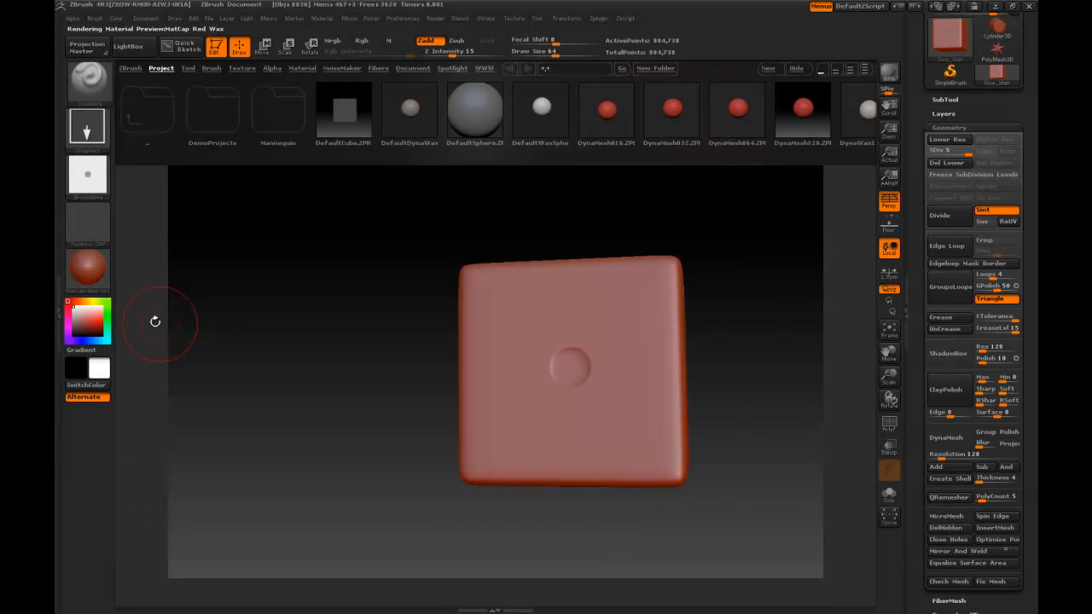
Step: Stamp two pips near diagonally opposite corners of the face adjacent to the single-pip face
drag(394, 444, 330, 458)
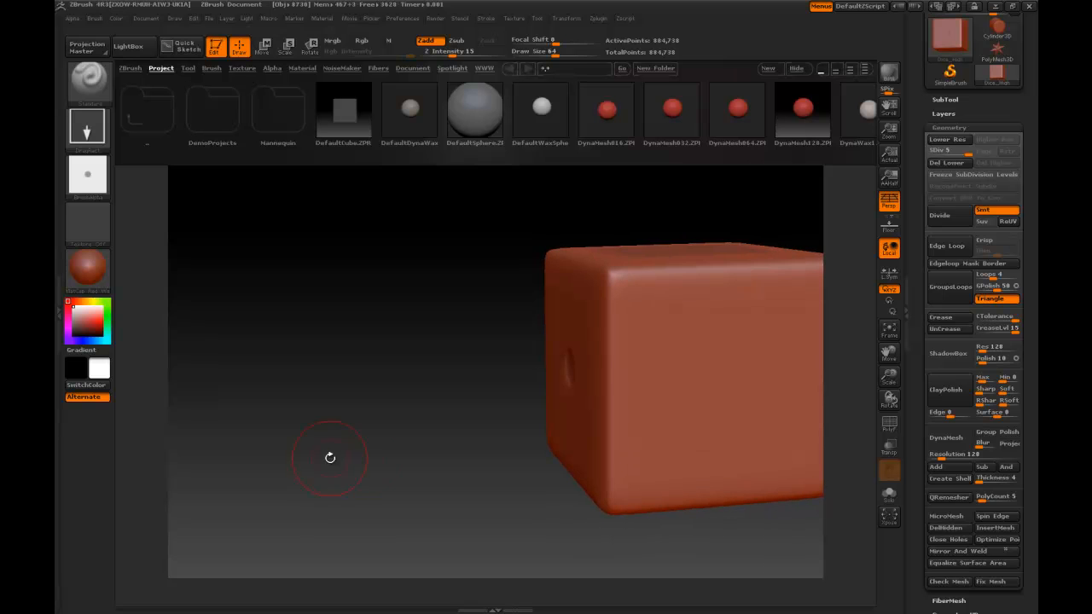
ctrl+click(731, 452)
ctrl+drag(736, 527, 736, 534)
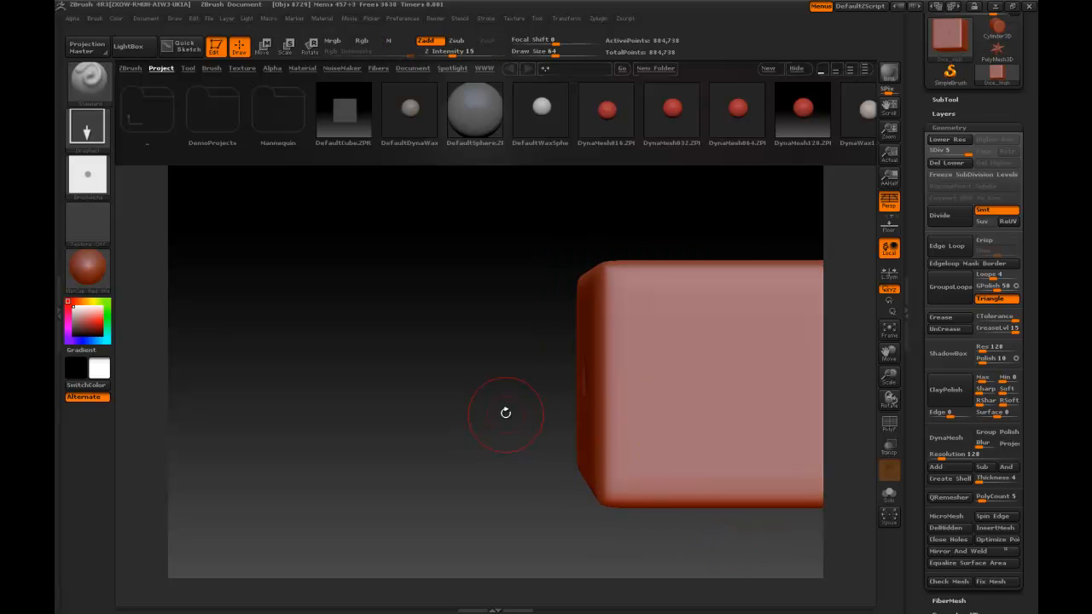
mouse_move(502, 408)
alt+mouse_down()
mouse_move(297, 397)
mouse_move(301, 386)
alt+mouse_up()
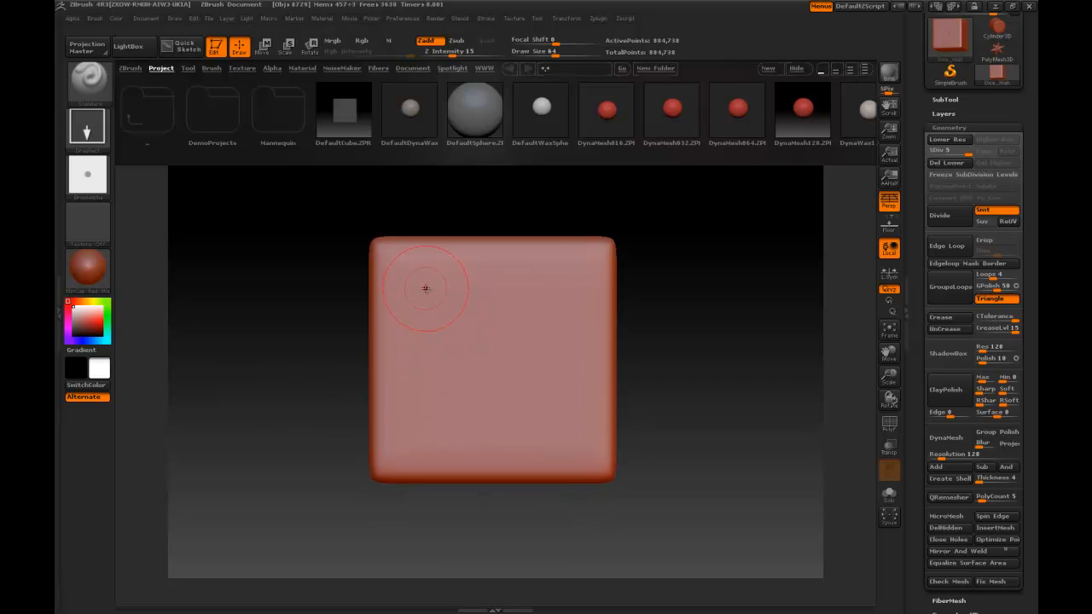
mouse_move(459, 313)
mouse_down()
mouse_move(592, 358)
mouse_move(572, 355)
mouse_up()
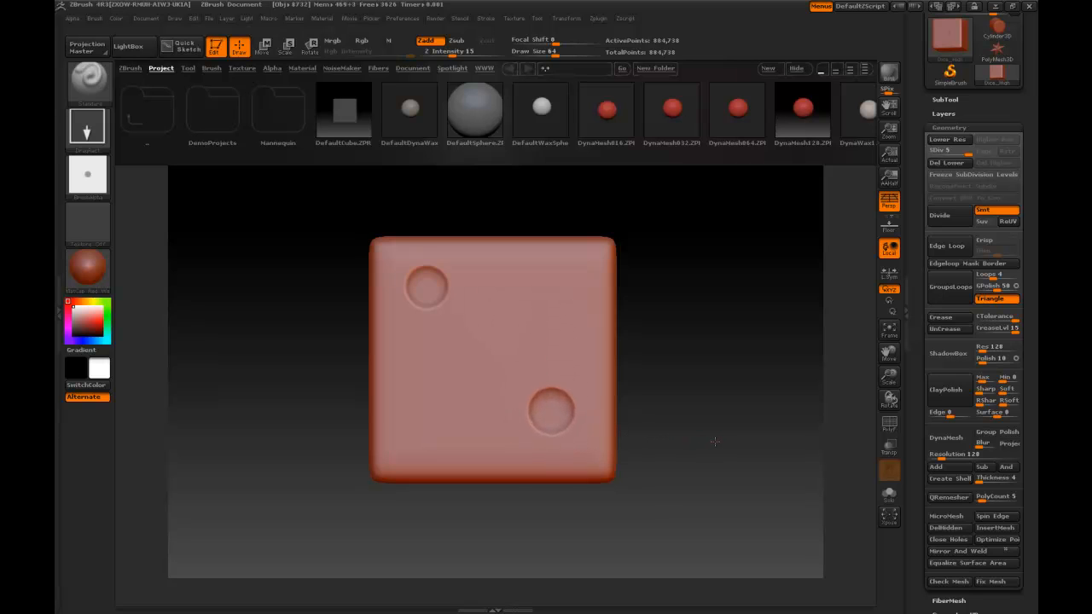
drag(743, 434, 731, 401)
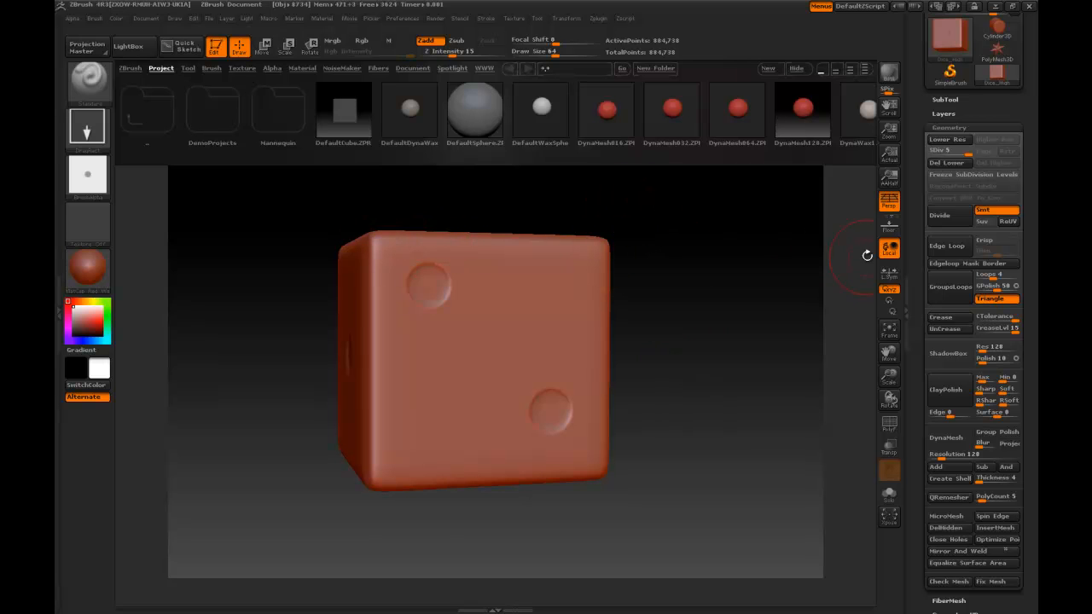
Step: Export the sculpted dice mesh to the sourceimages folder in OBJ format as Dice_High_ZBrush_Test
drag(1036, 110, 1037, 225)
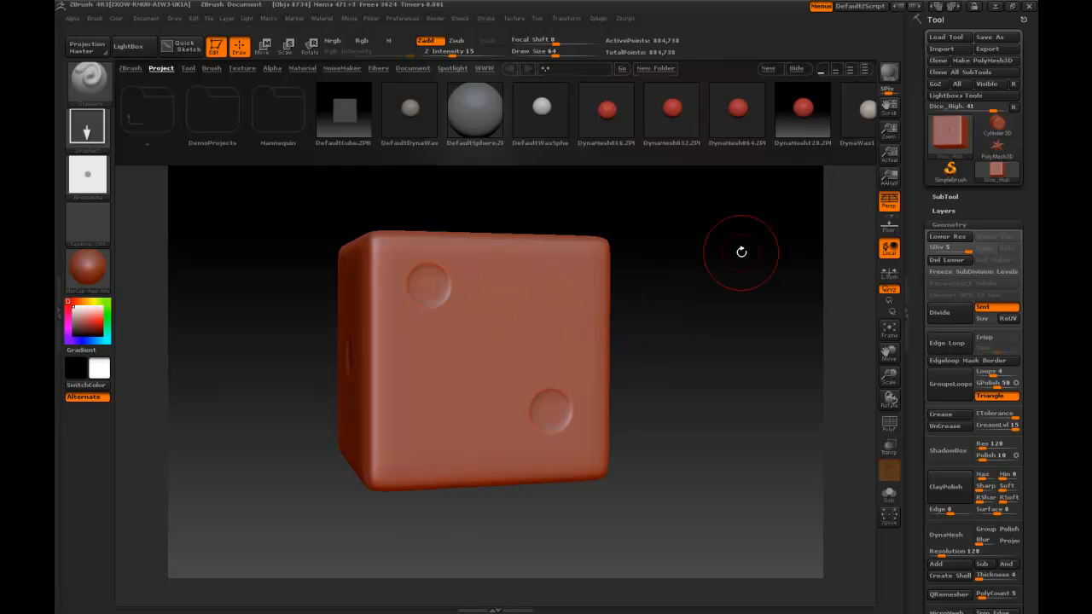
click(1001, 52)
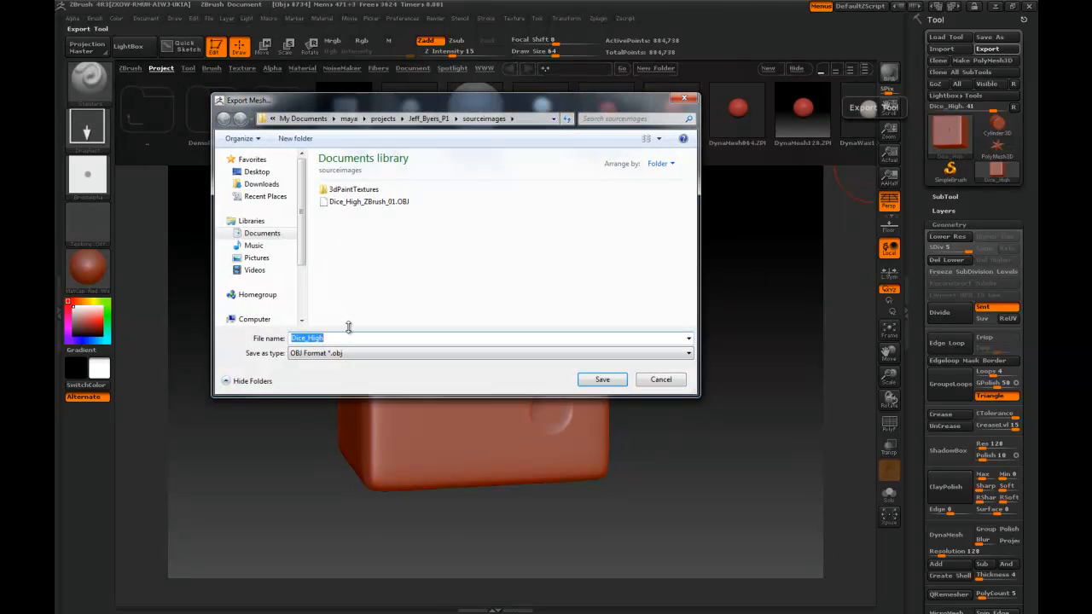
click(343, 338)
text(_)
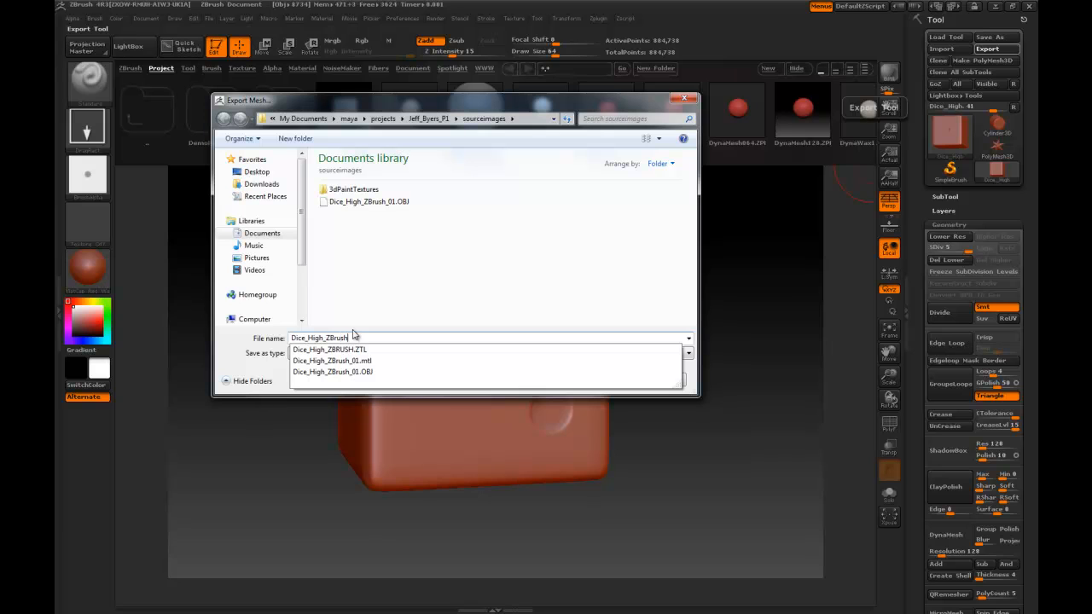
text(ZBrush_)
text(Hi)
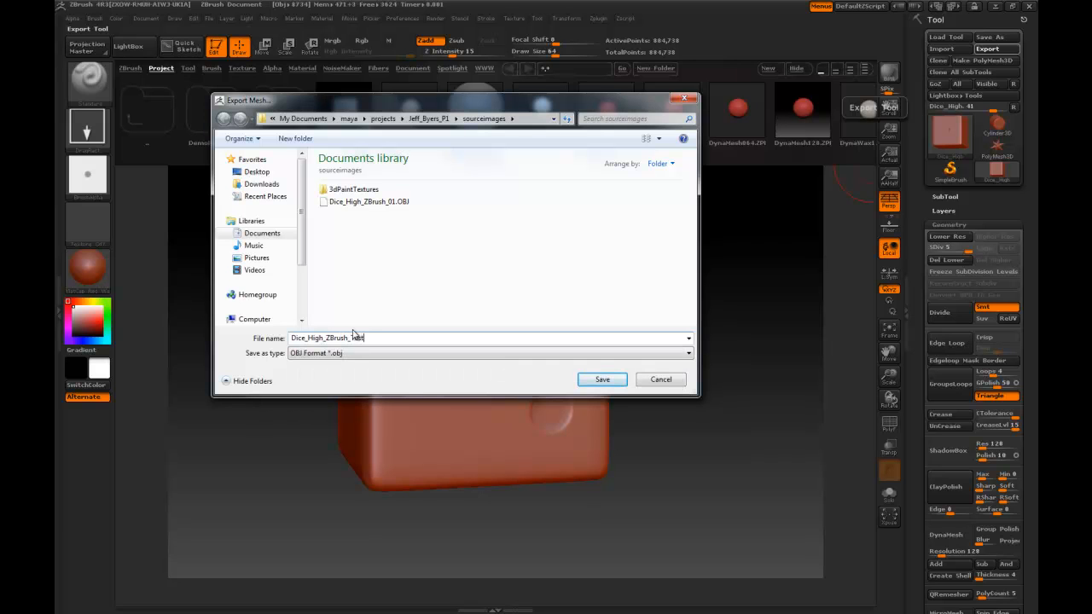
key(Tab)
click(602, 380)
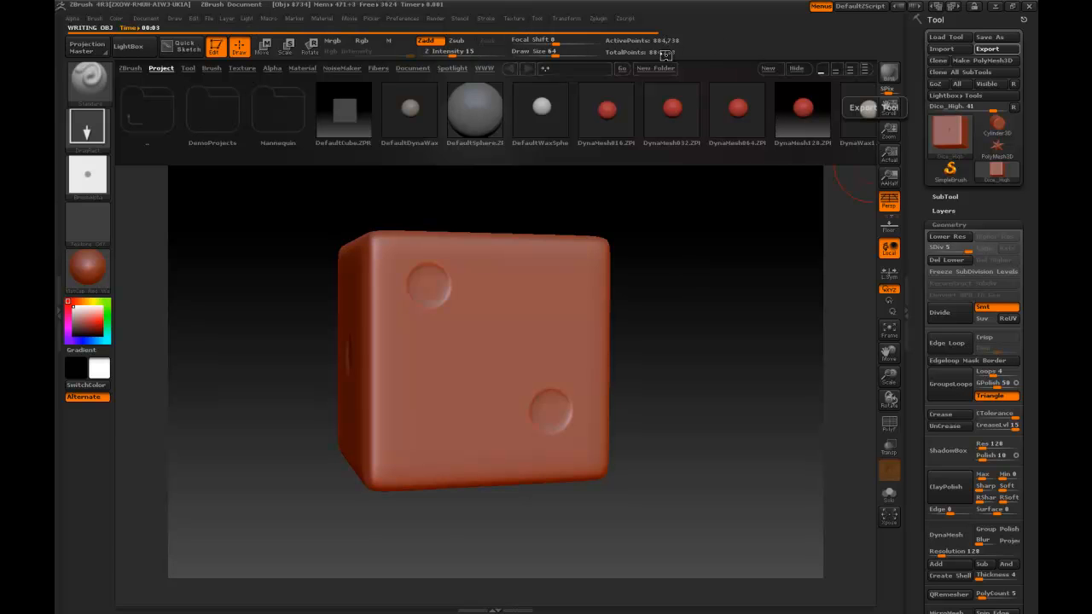
Step: Save the dice tool as the ZTool file Dice_High_ZBRUSH2, declining to replace the existing Dice_High_ZBRUSH file
drag(718, 189, 678, 200)
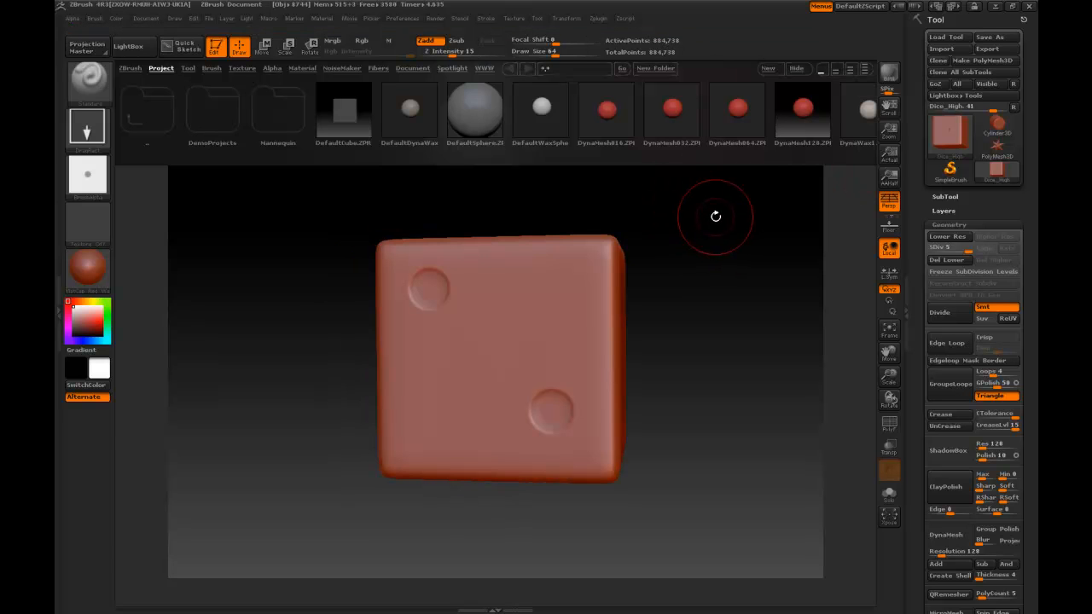
shift+drag(730, 229, 738, 237)
click(989, 36)
click(332, 339)
text(_High_ZBRUSH)
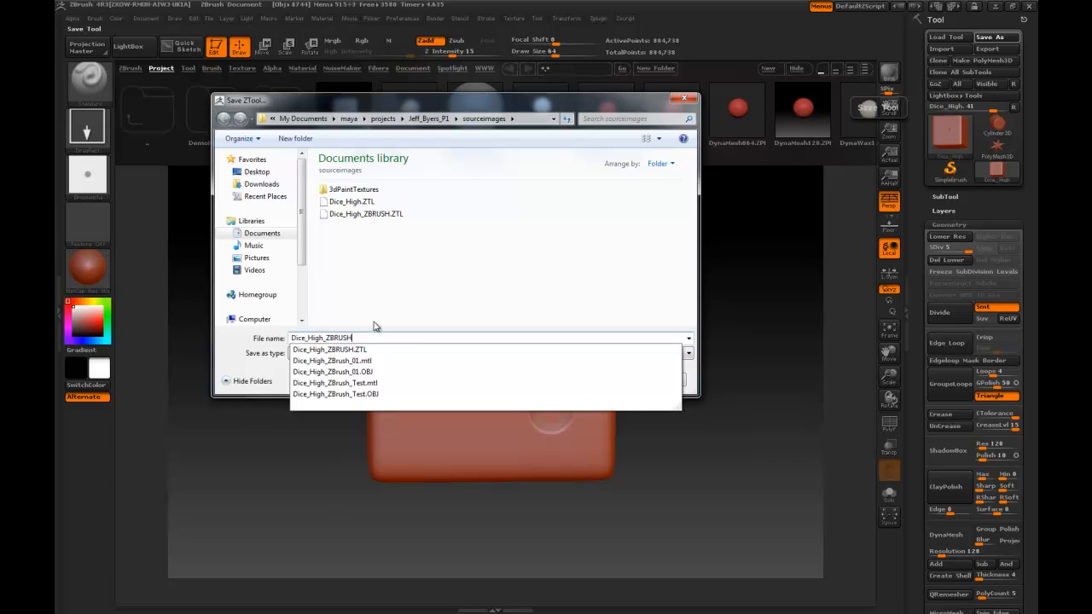
click(408, 315)
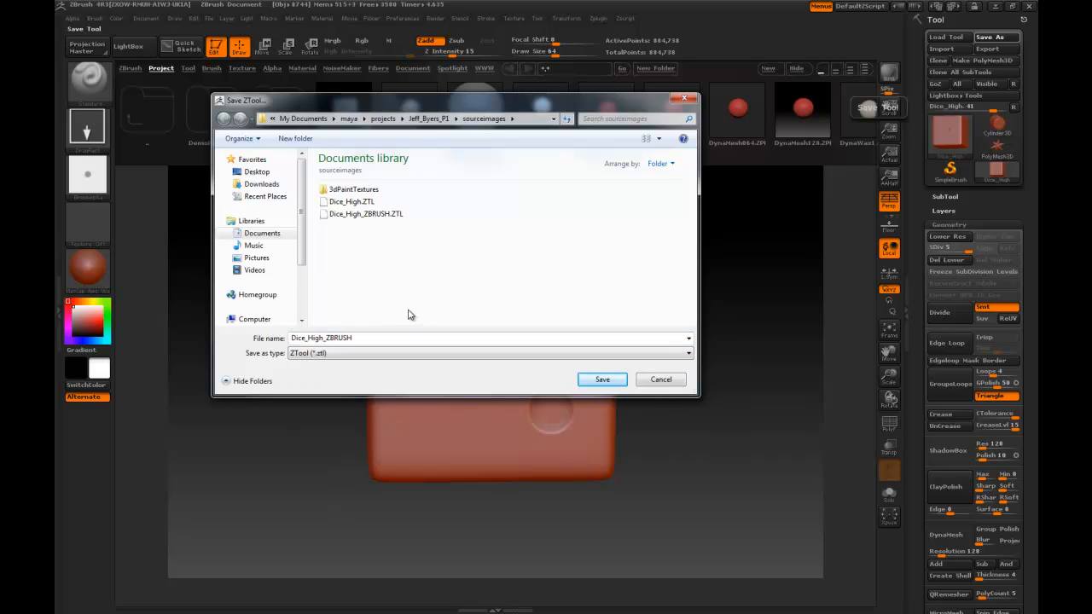
click(601, 379)
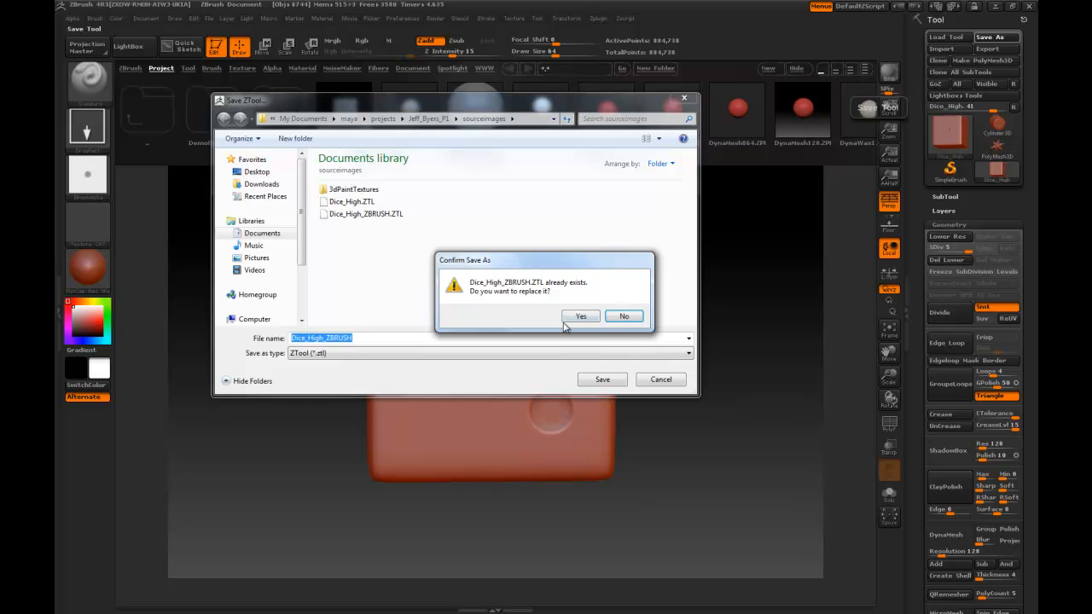
click(638, 318)
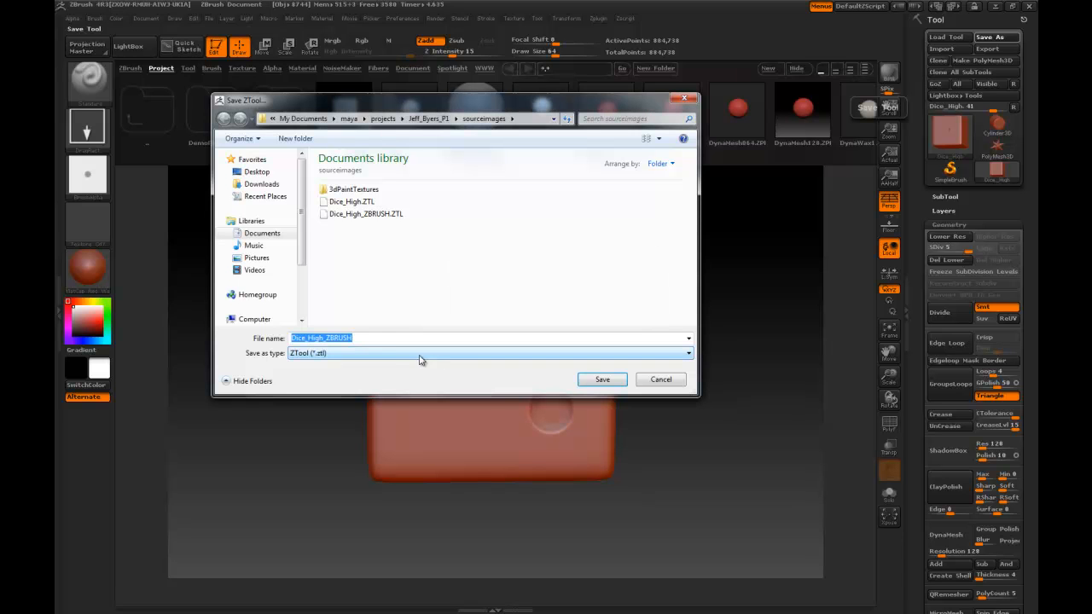
click(360, 338)
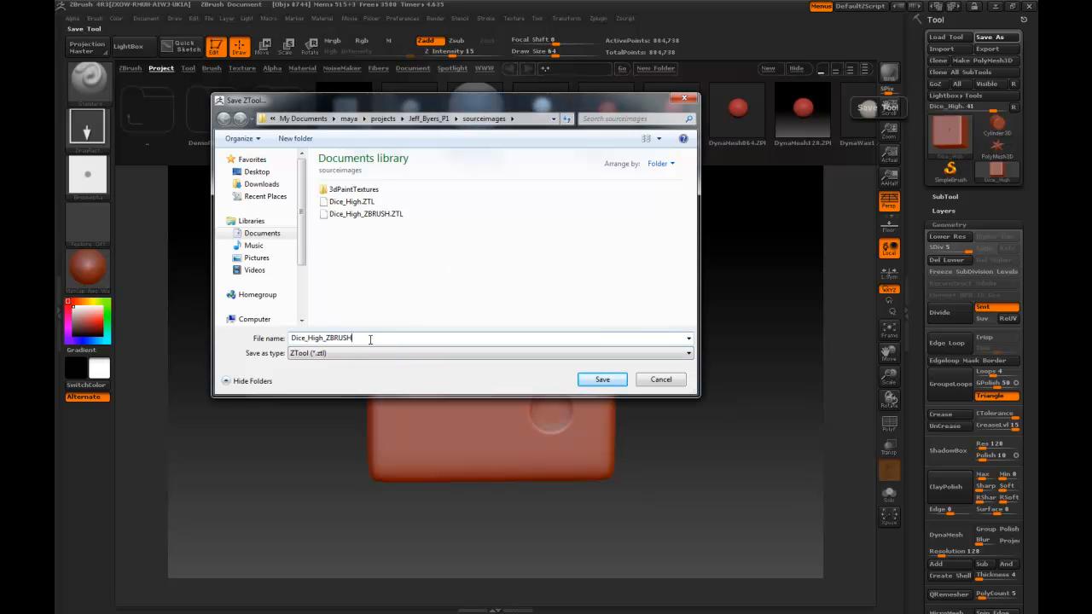
text(2)
click(602, 379)
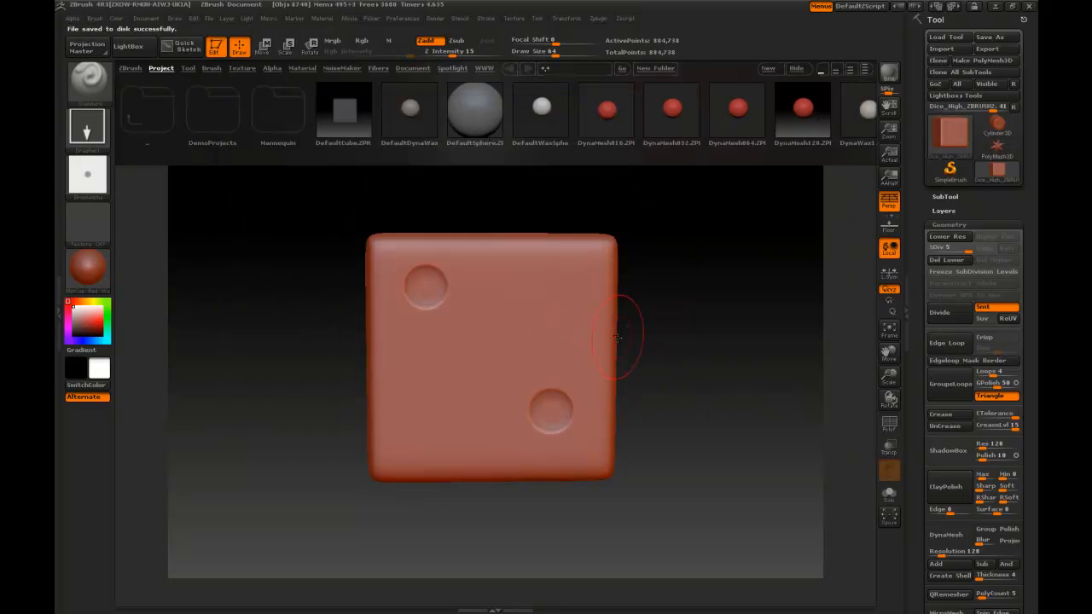
drag(253, 395, 323, 397)
drag(247, 398, 269, 376)
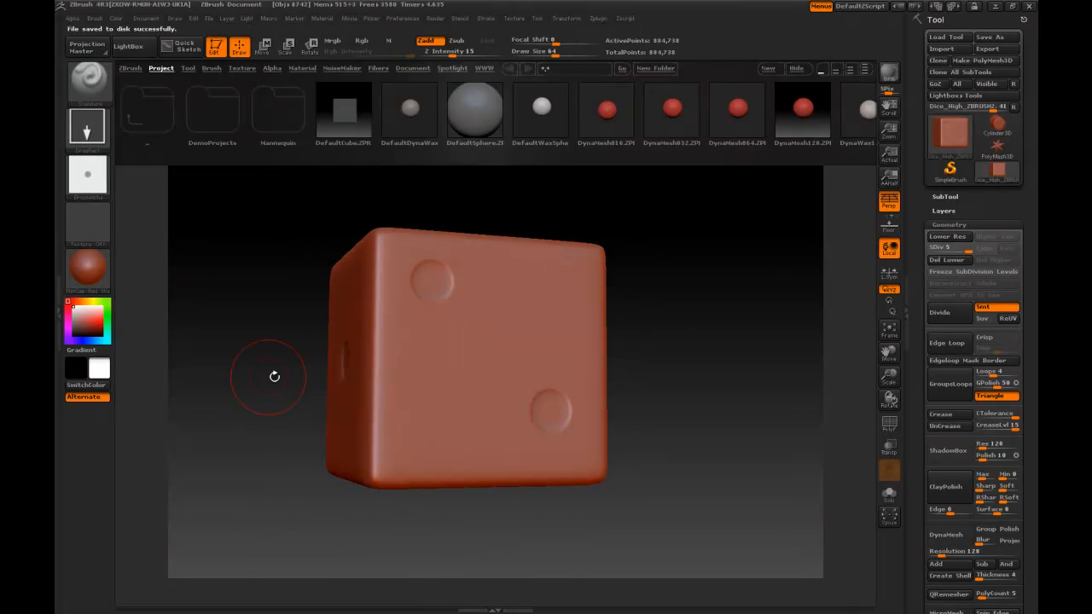